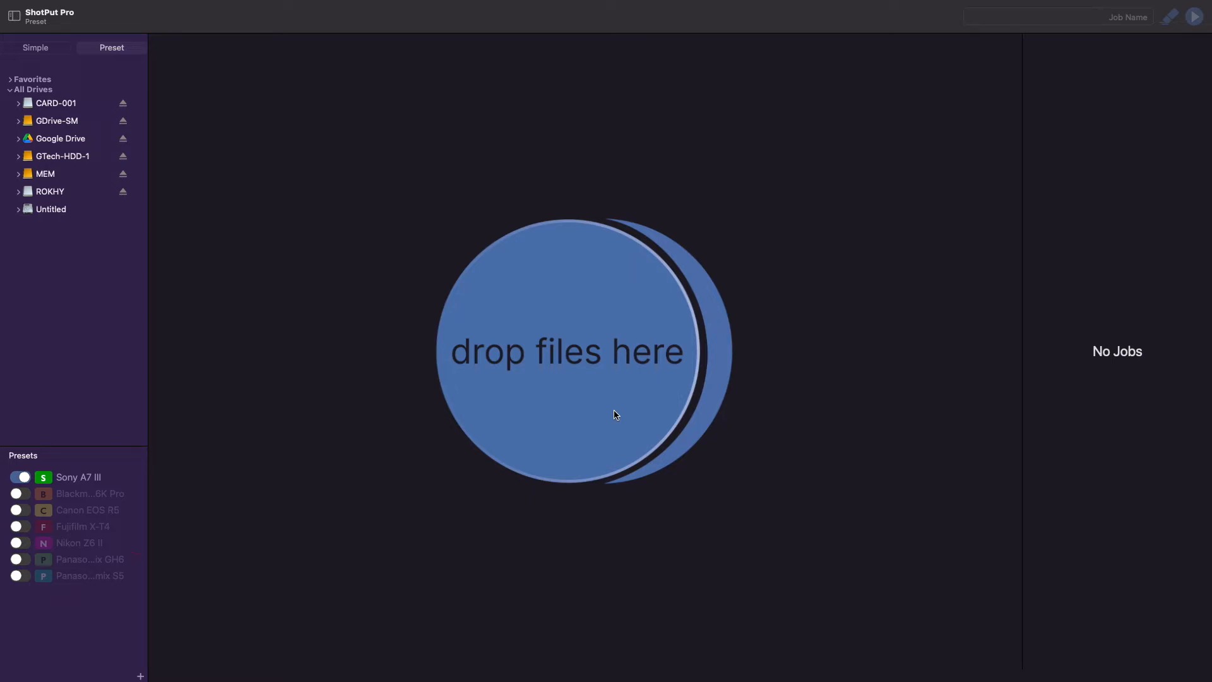
Create a new preset named Test with a red color.
right_click(114, 611)
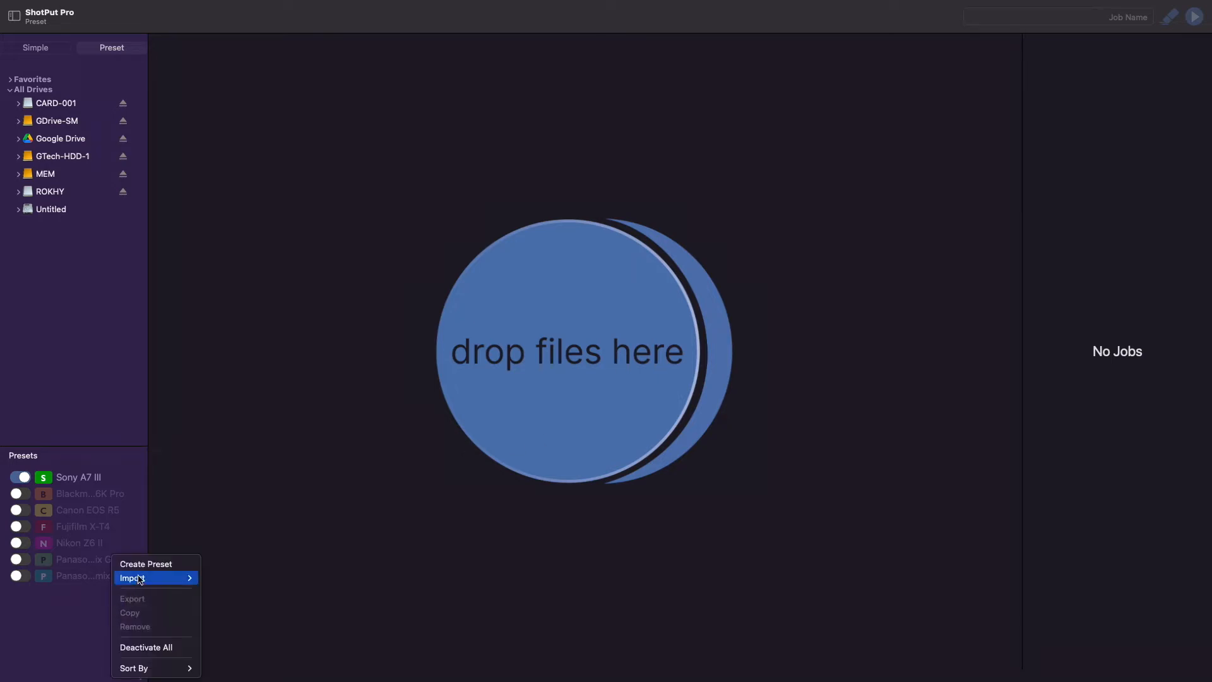
left_click(99, 607)
left_click(141, 677)
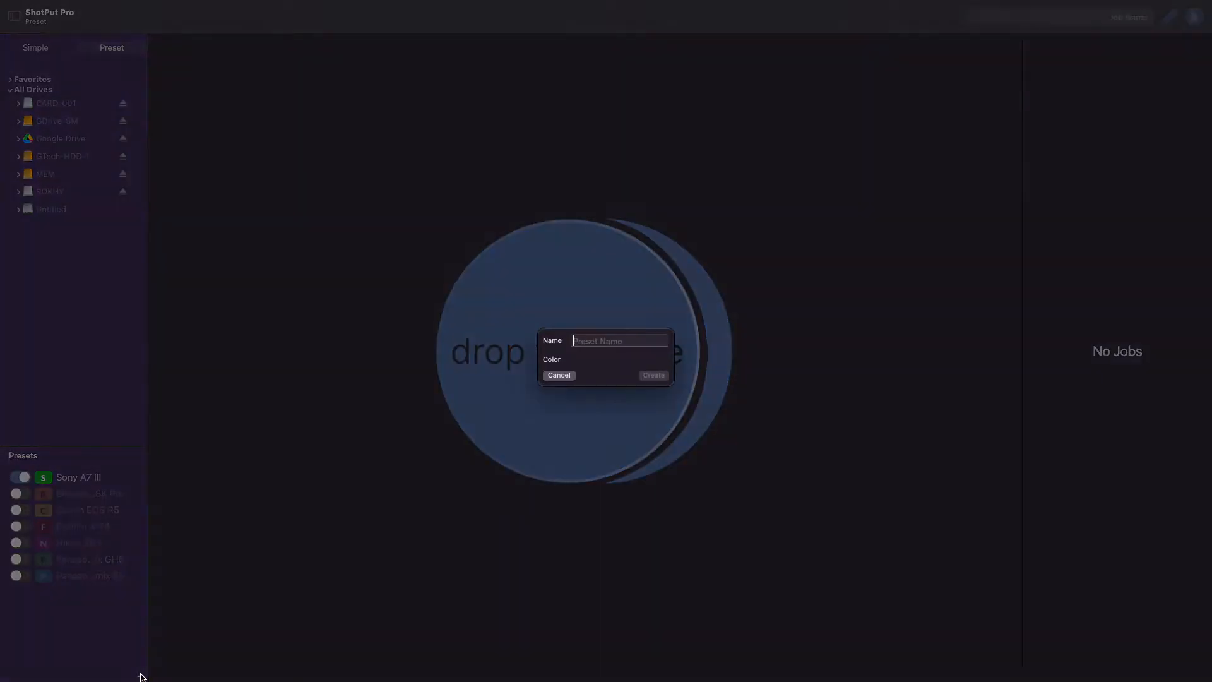
type("Test")
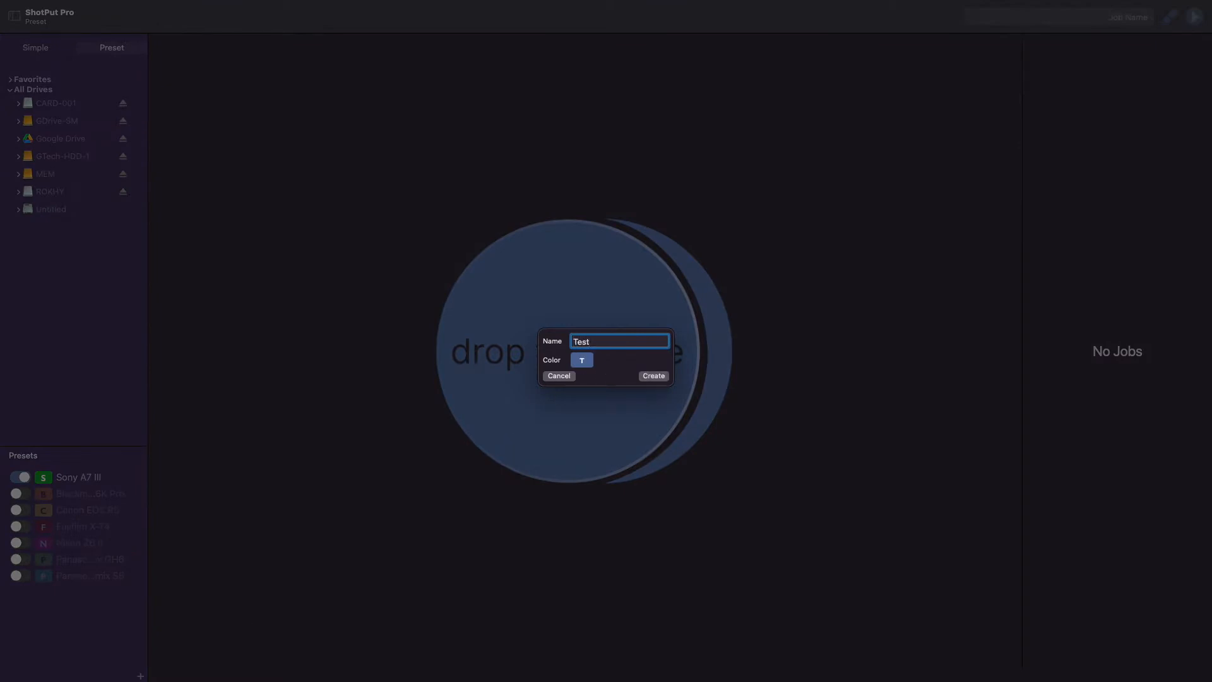
left_click(584, 360)
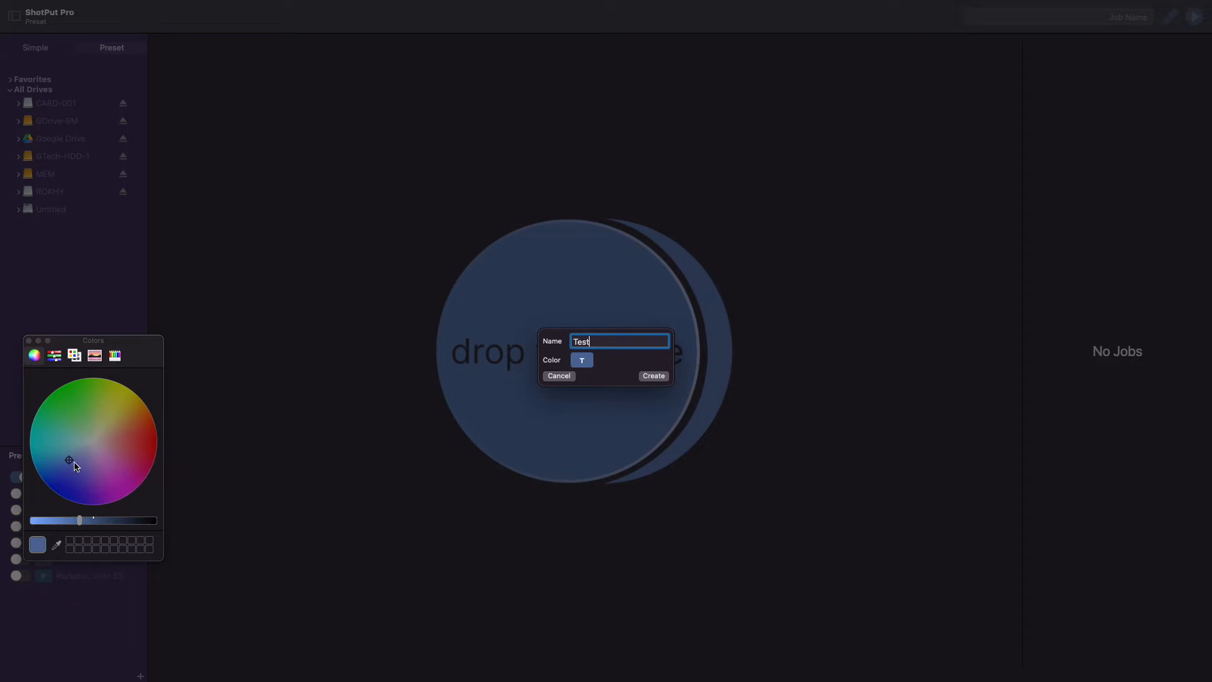
left_click(147, 447)
left_click(29, 341)
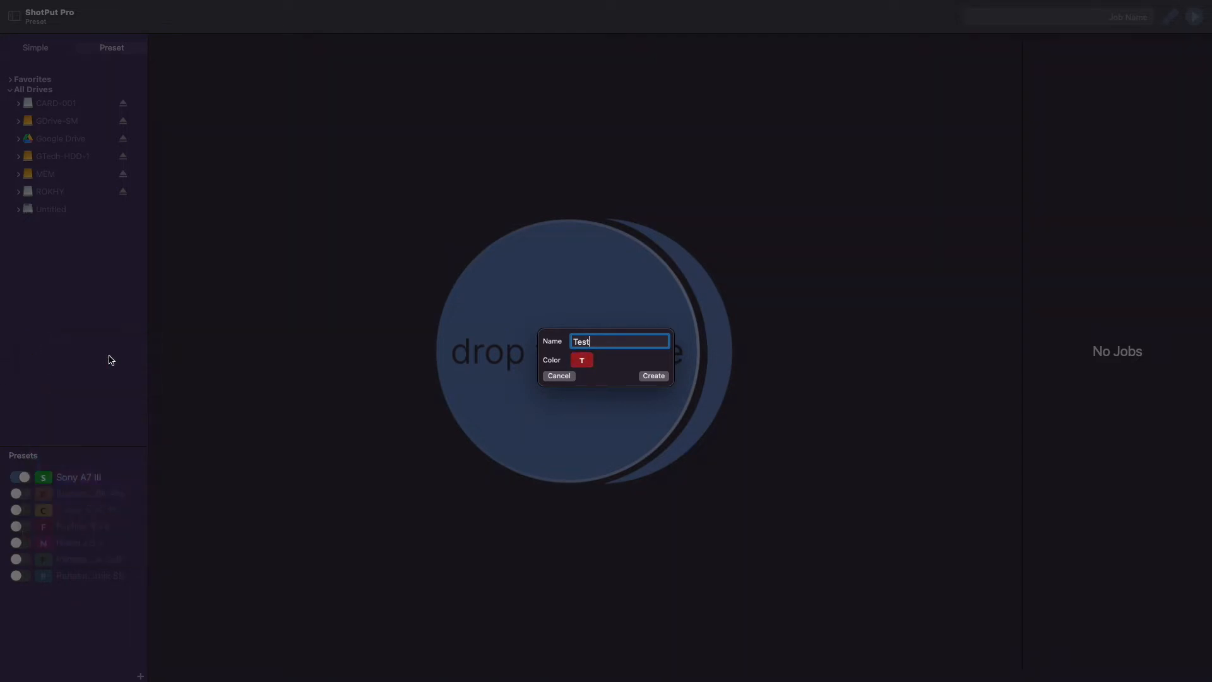
left_click(653, 376)
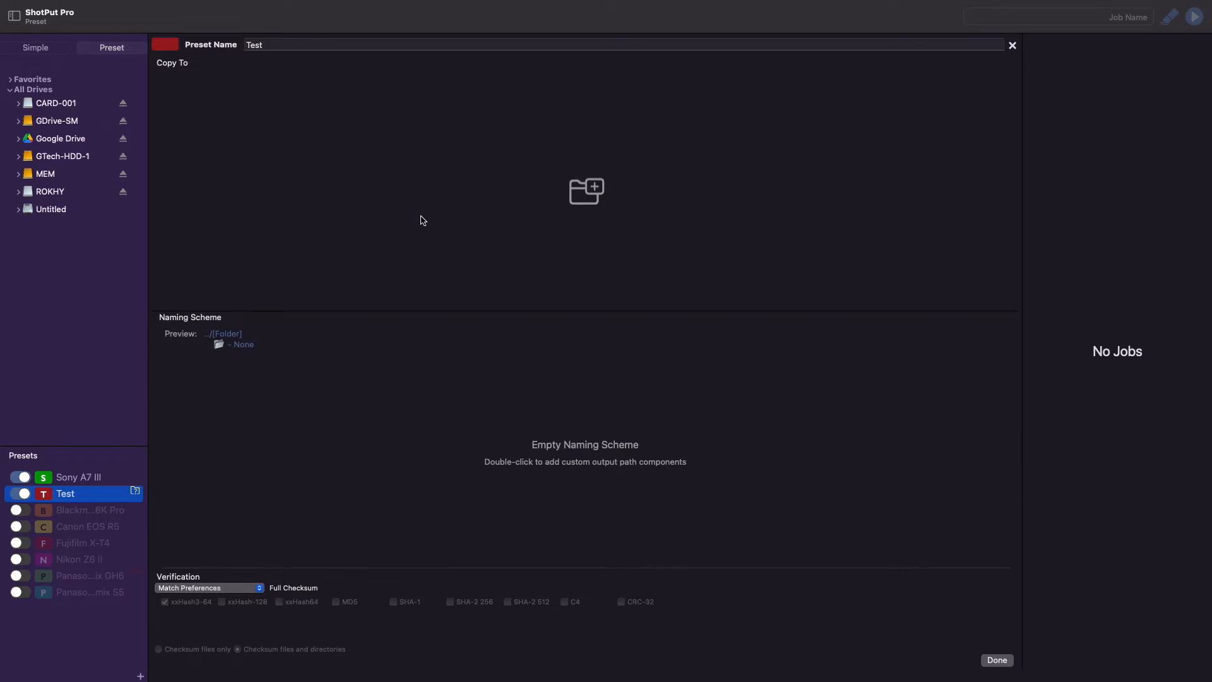
Add the GTech-HDD-1 drive as a copy destination for the Test preset.
right_click(326, 174)
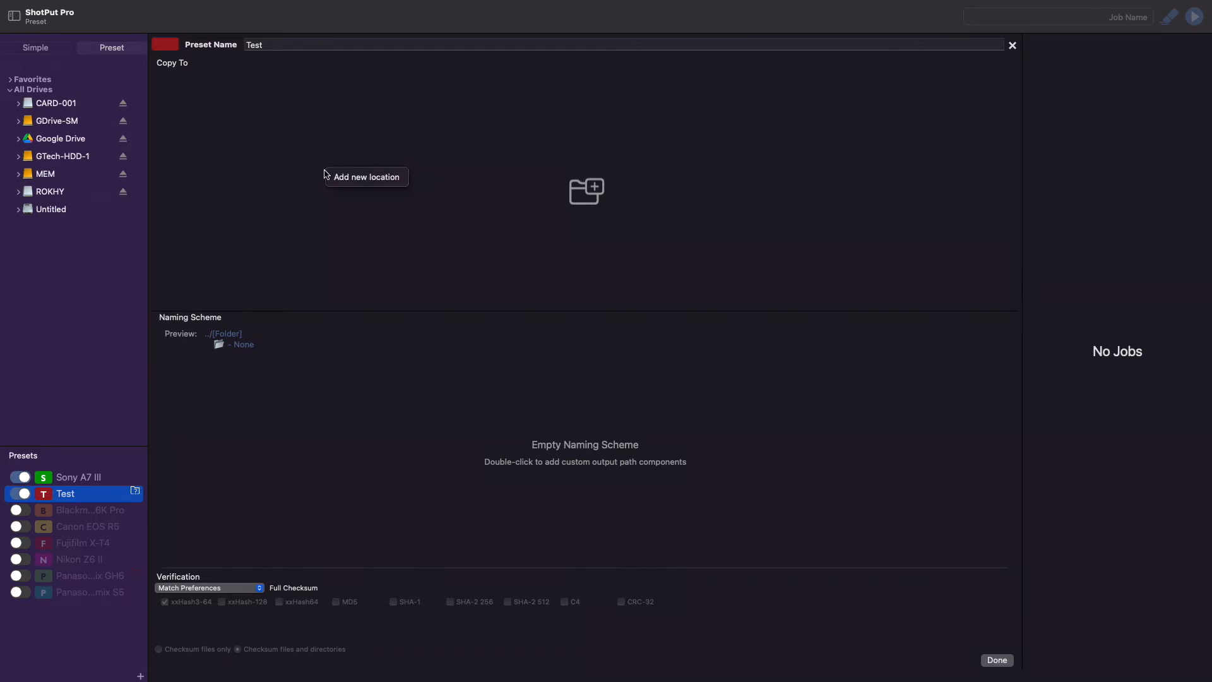
left_click(268, 183)
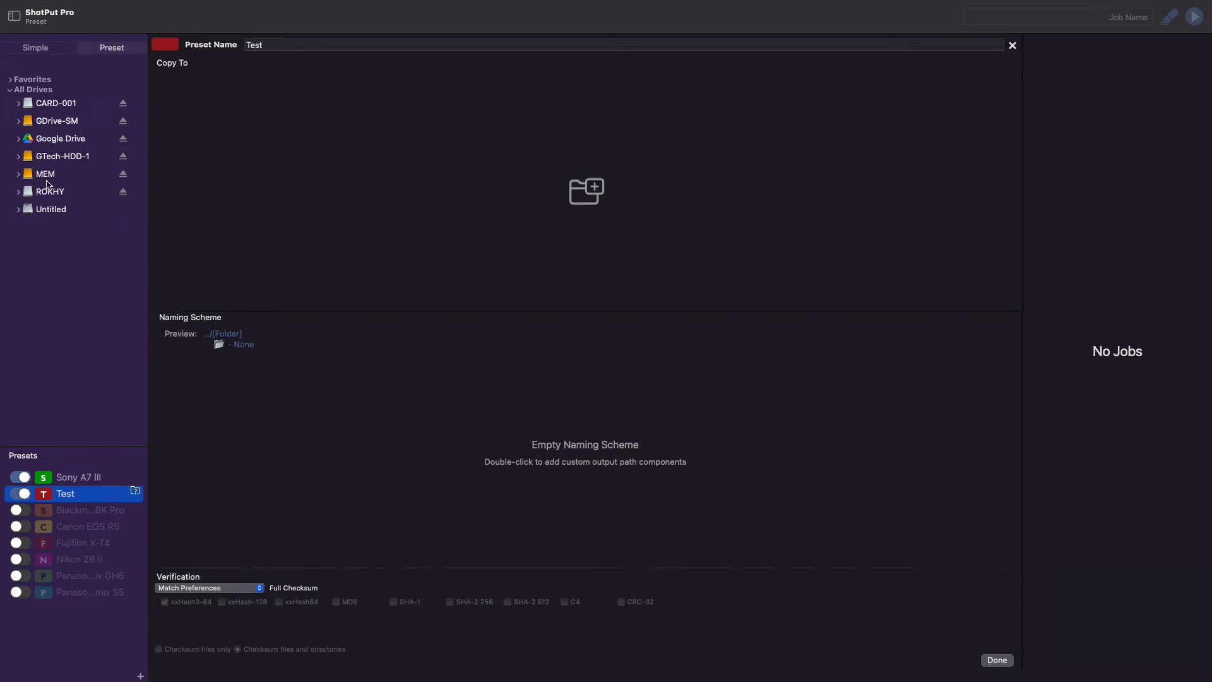
left_click_drag(63, 156, 228, 122)
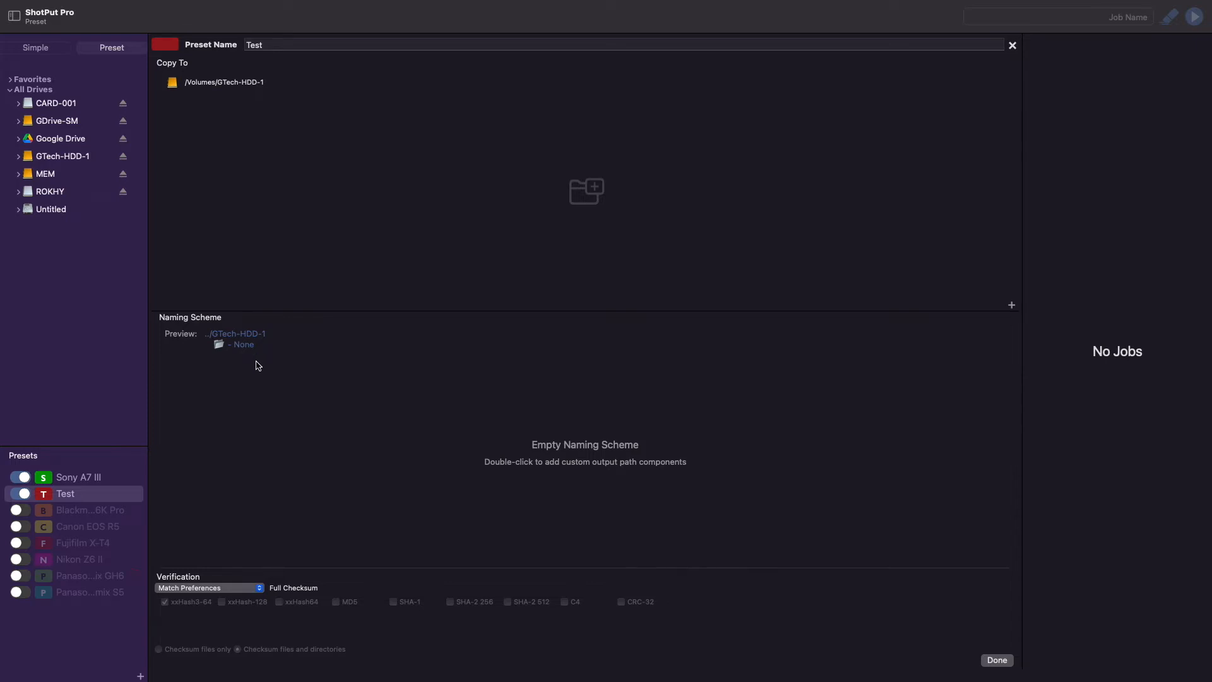
Add a custom output naming scheme to the Test preset, made of Job_, the auto number 01 and the Job Name token.
double_click(491, 441)
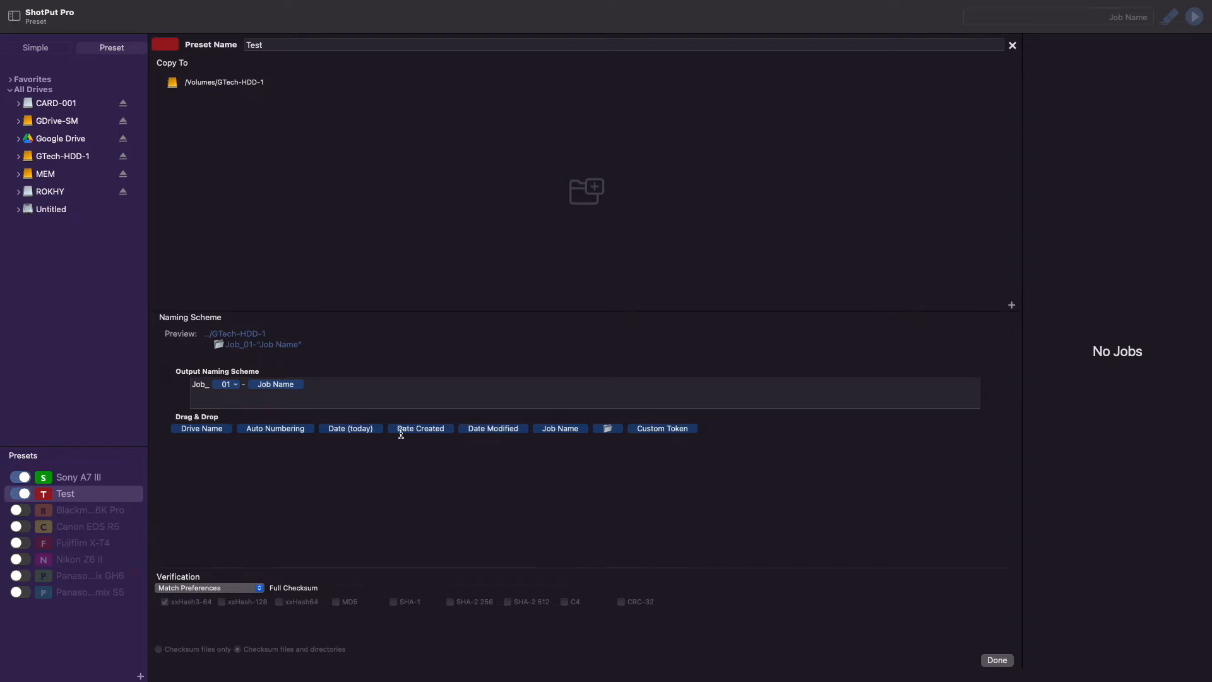
left_click(317, 385)
mouse_move(302, 429)
left_mouse_down()
mouse_move(321, 399)
mouse_move(306, 433)
left_mouse_up()
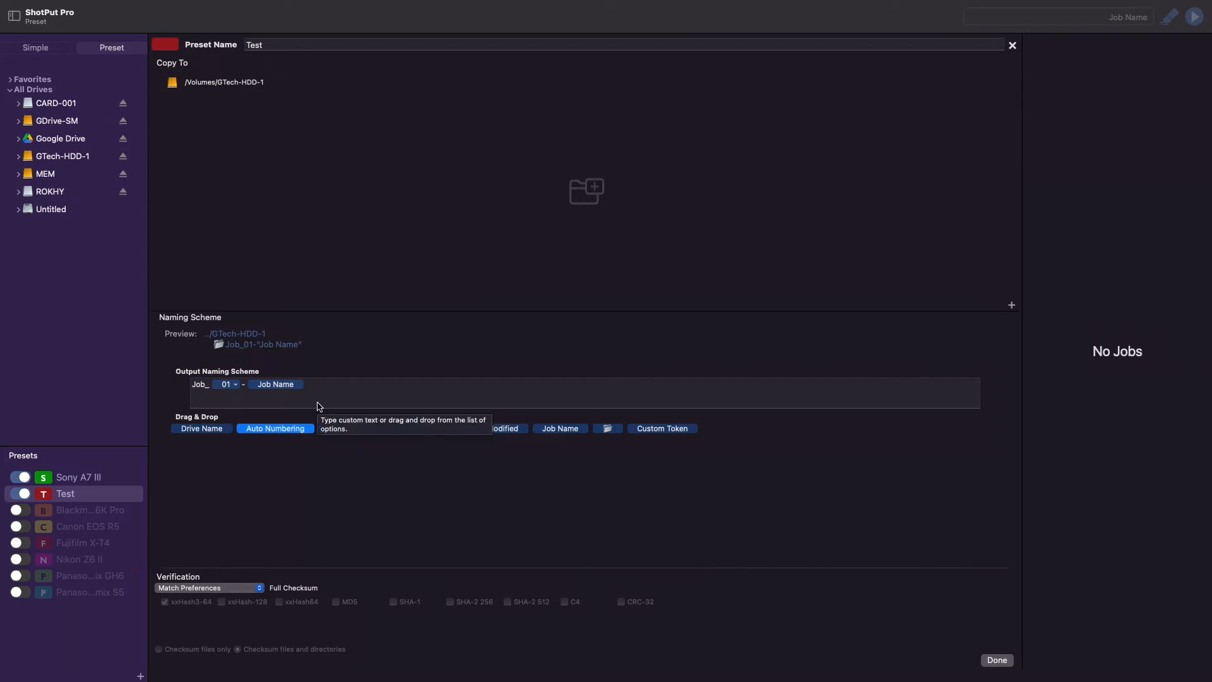
left_click(229, 387)
left_click(264, 387)
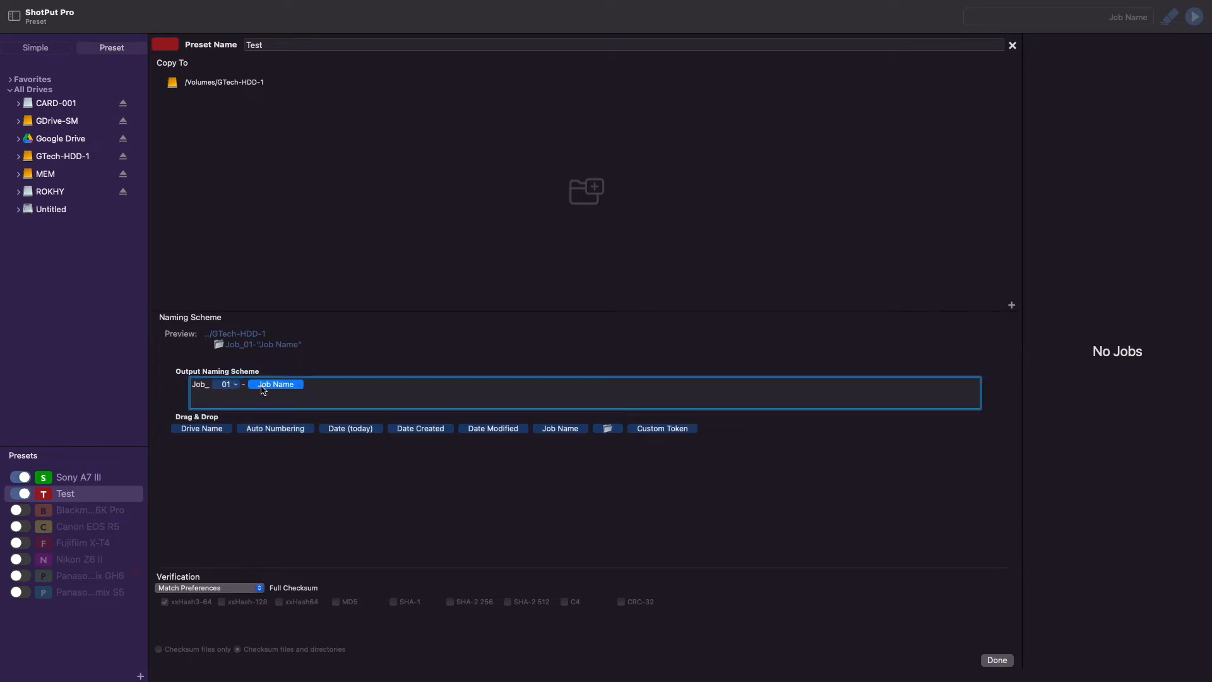
Remove and reinsert the Job Name token in the output naming scheme, and append the text "- Shoot 1" after it.
left_click(1059, 19)
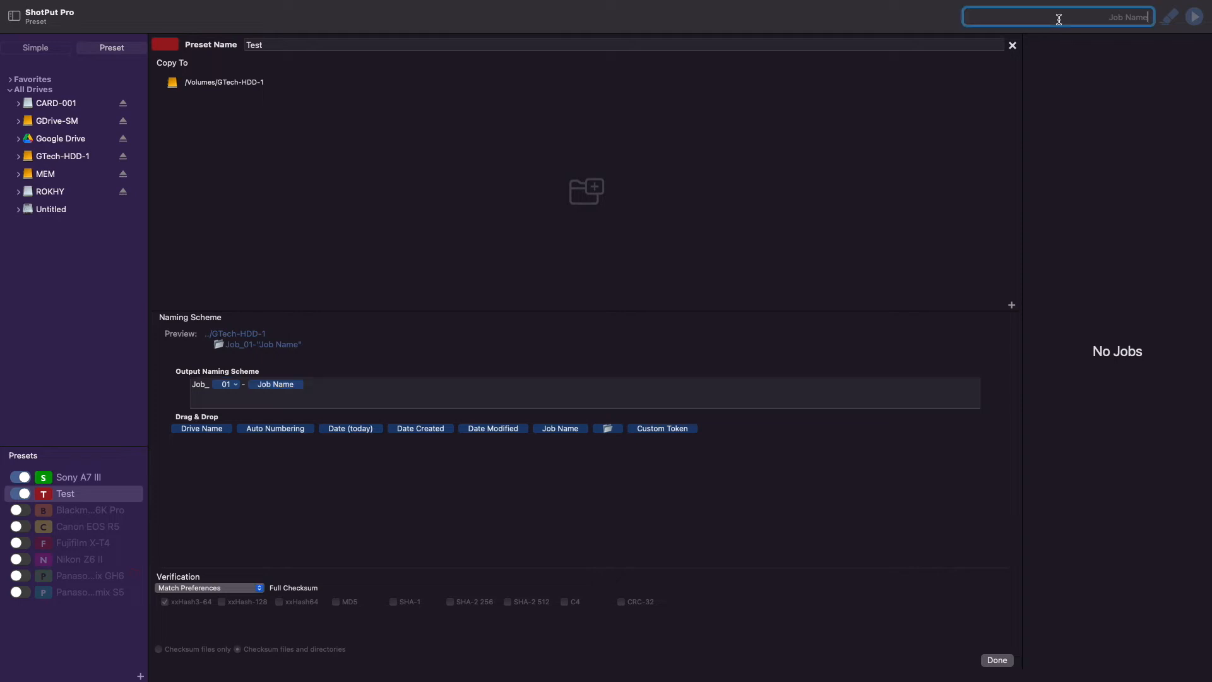
left_click(343, 391)
key("BackSpace")
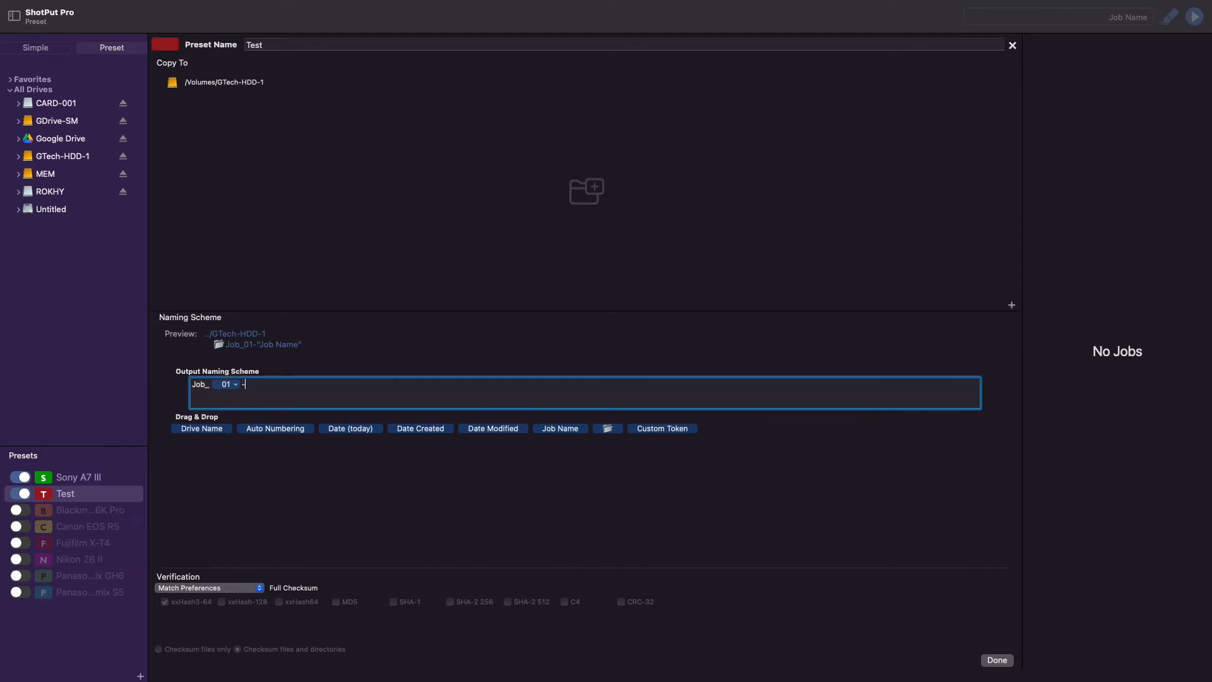
left_click_drag(568, 429, 349, 392)
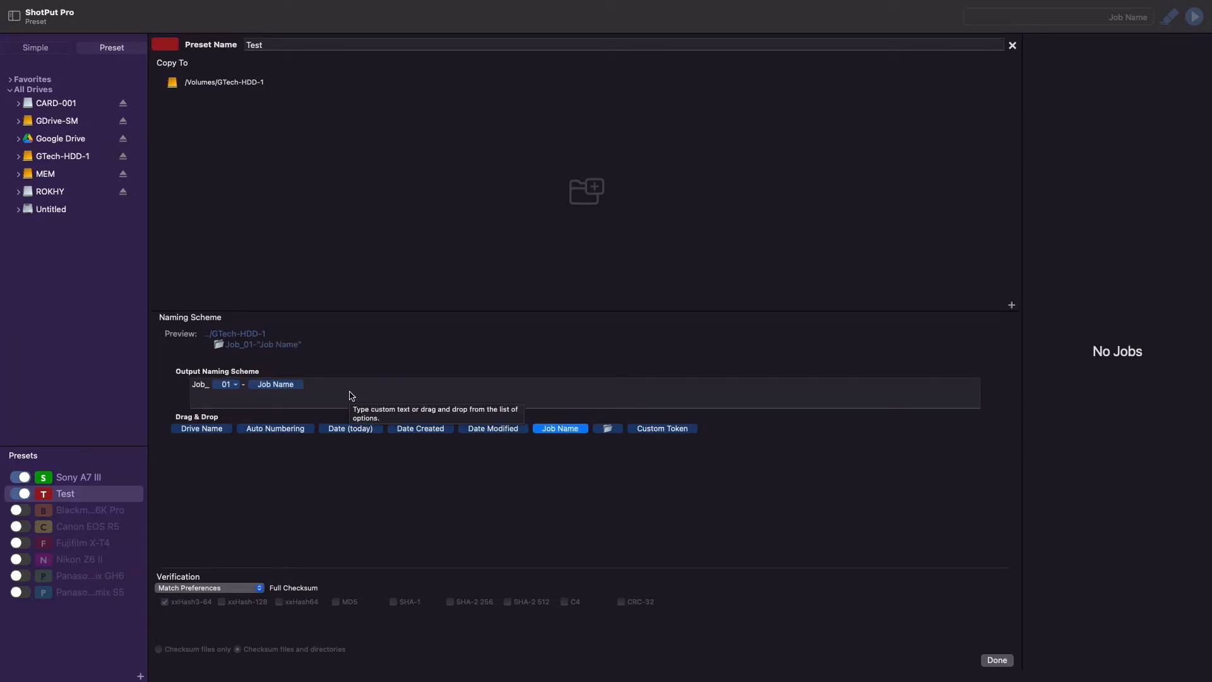
left_click(337, 391)
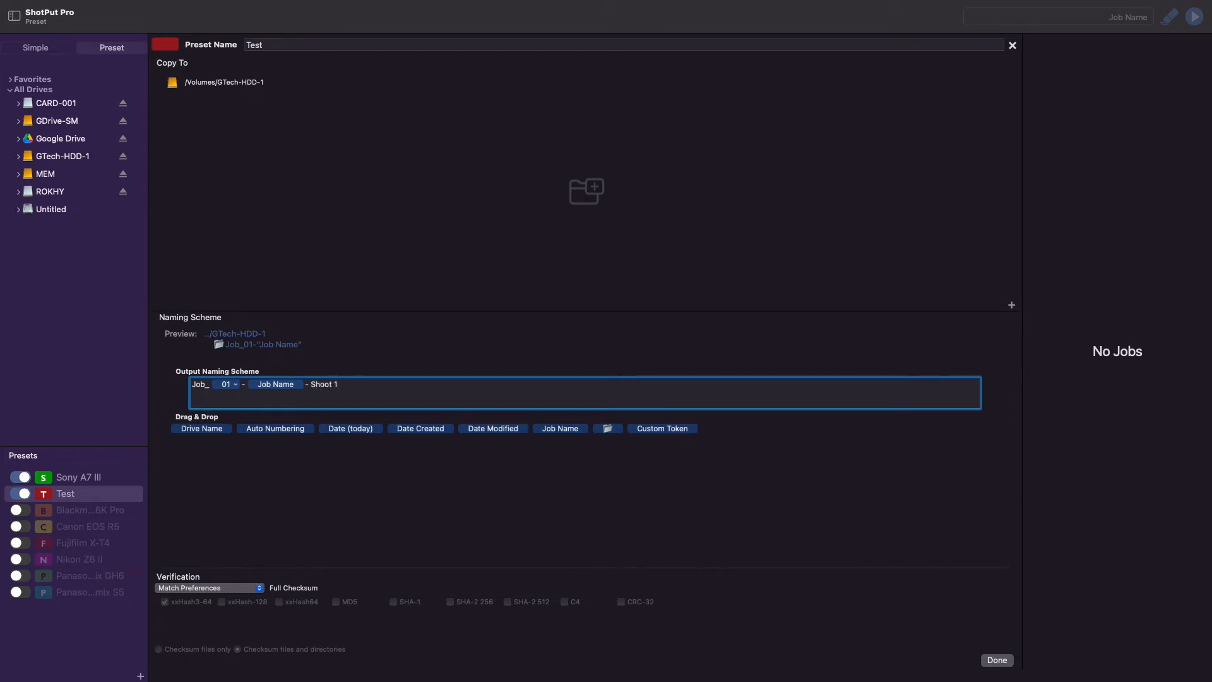
Try a folder token at the end of the output naming scheme, and remove it again.
left_click_drag(607, 429, 375, 396)
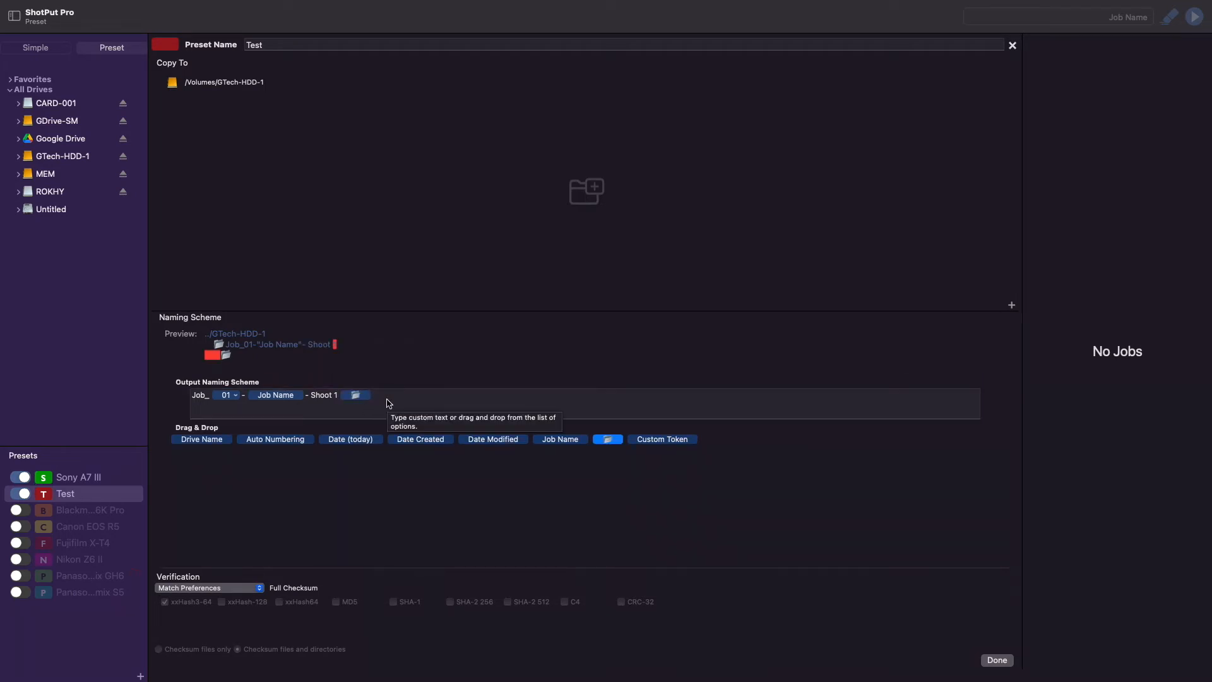
left_click(382, 401)
key("BackSpace")
Examine the available naming tokens, including drive name, dates and custom token, and the auto numbering token's starting value and minimum digits.
left_click(201, 441)
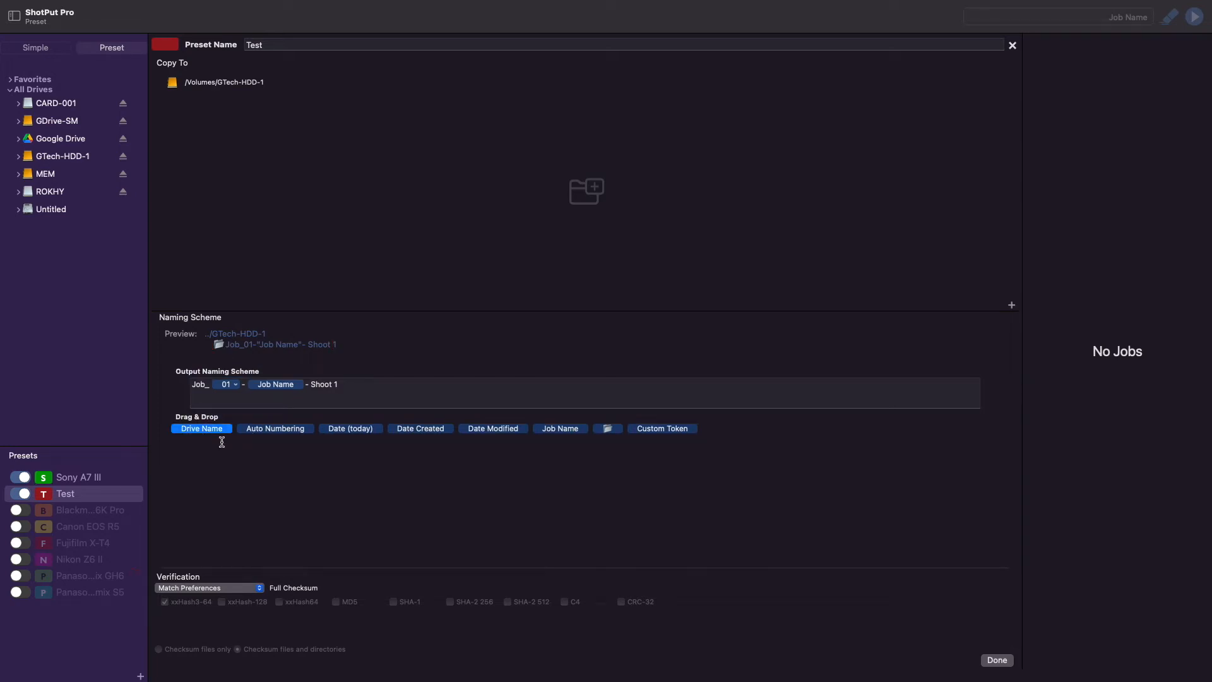
left_click(260, 434)
left_click(331, 434)
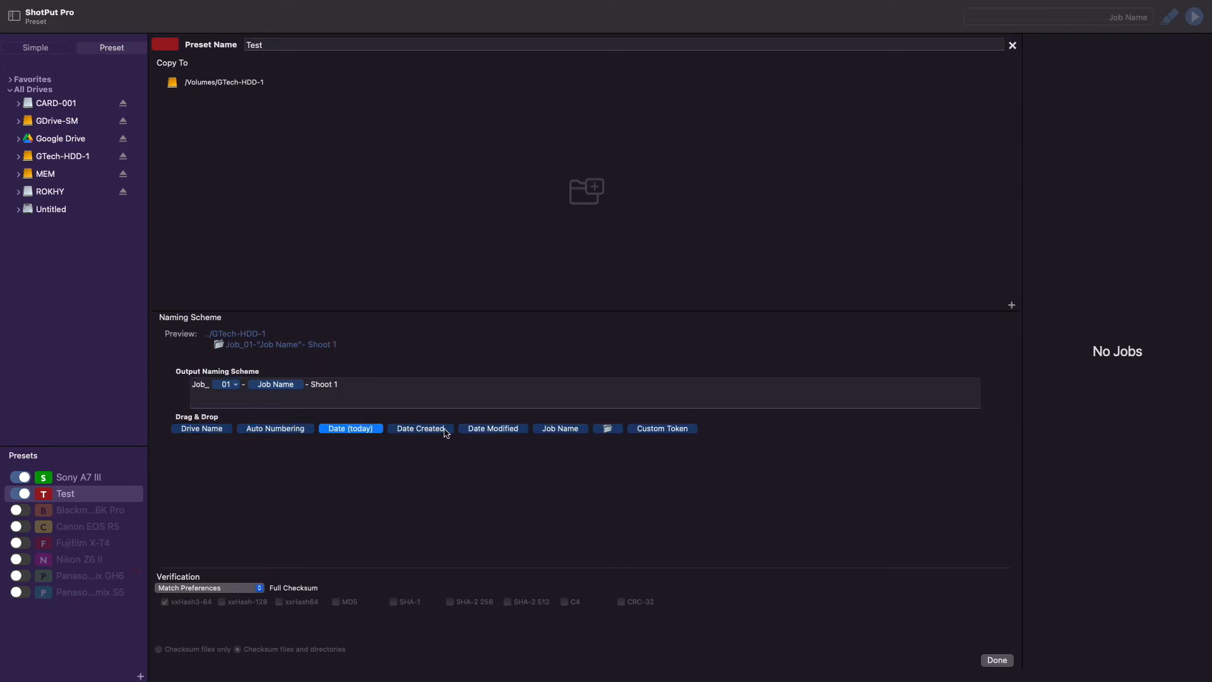
left_click(644, 432)
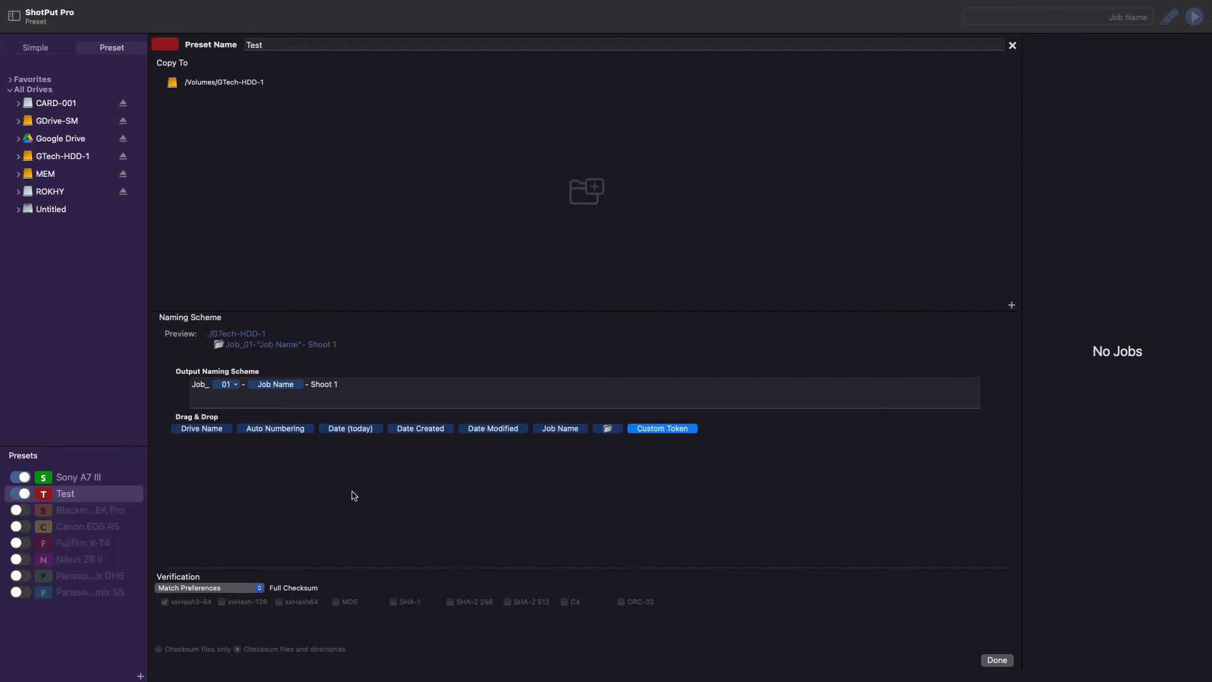
left_click(216, 431)
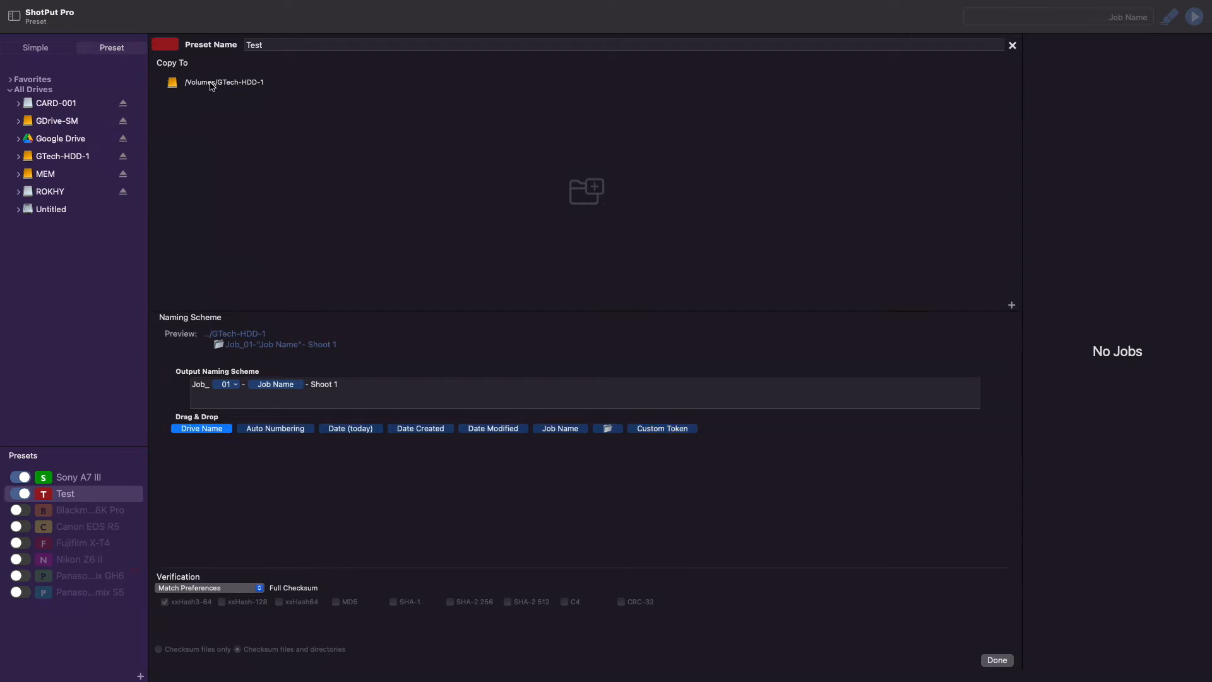
left_click(283, 433)
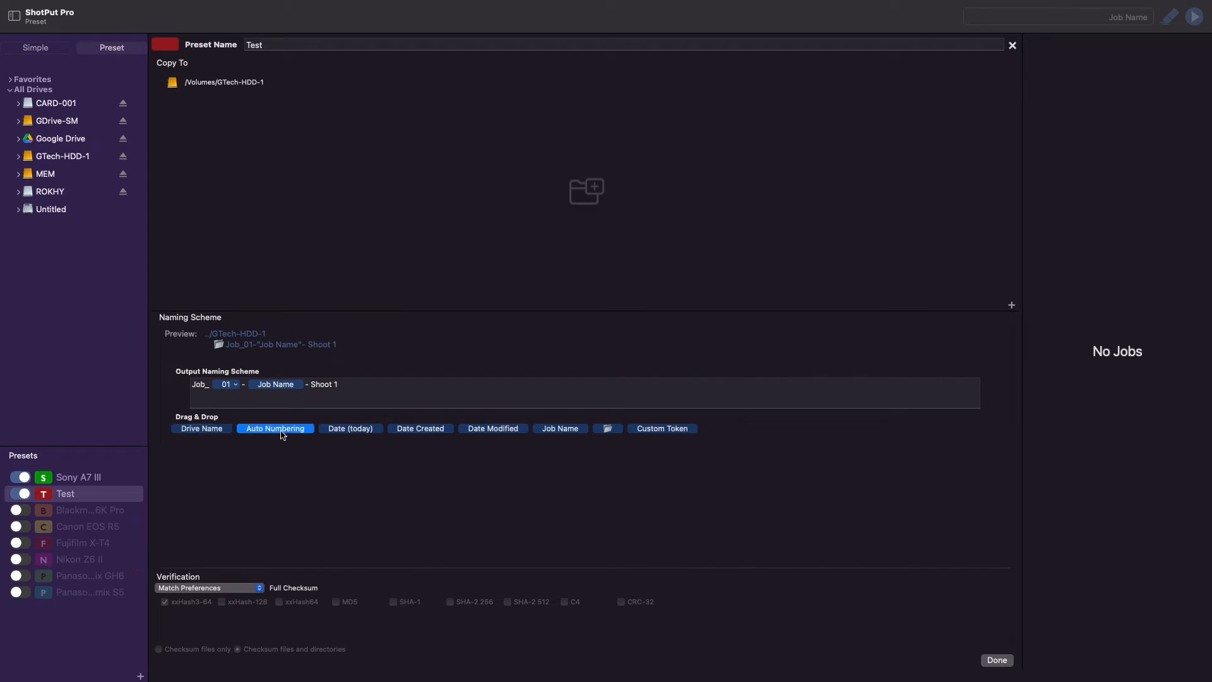
left_click(235, 384)
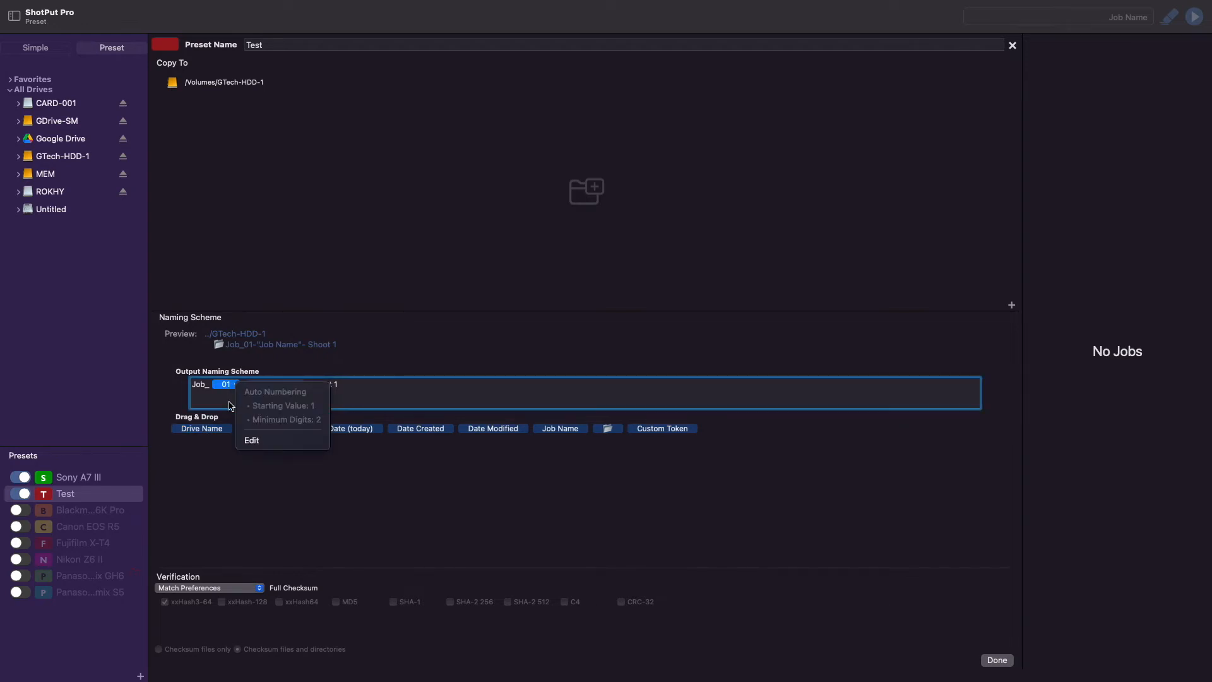
left_click(279, 461)
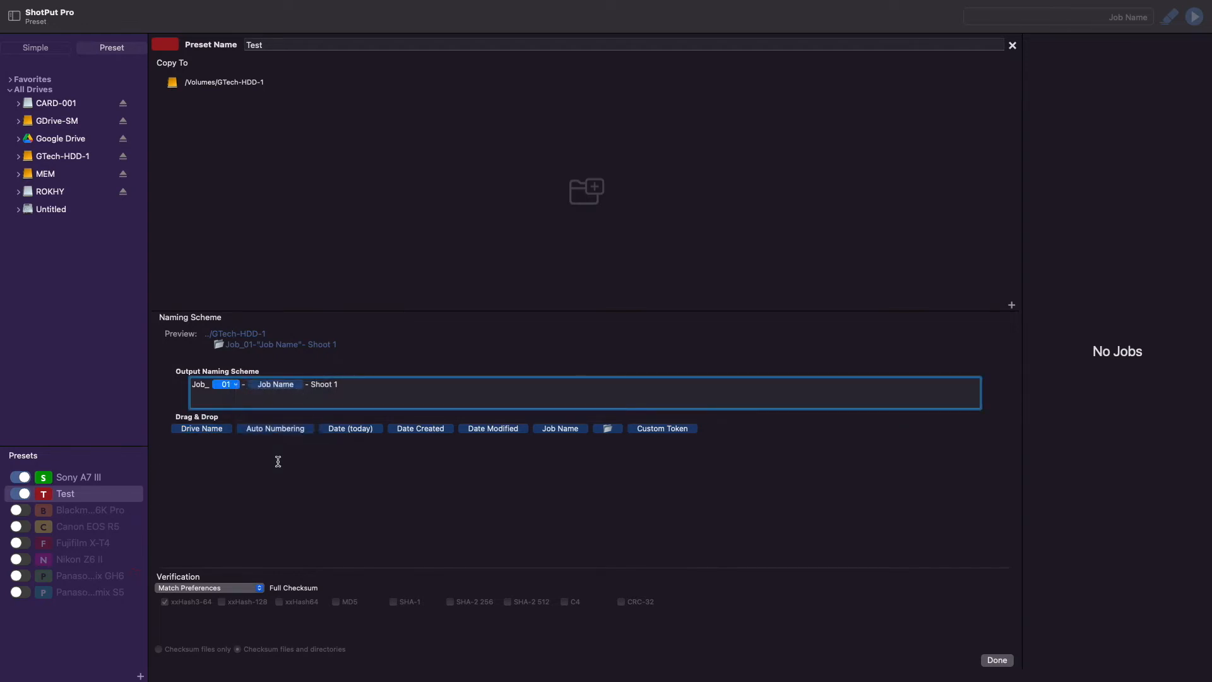
left_click(365, 435)
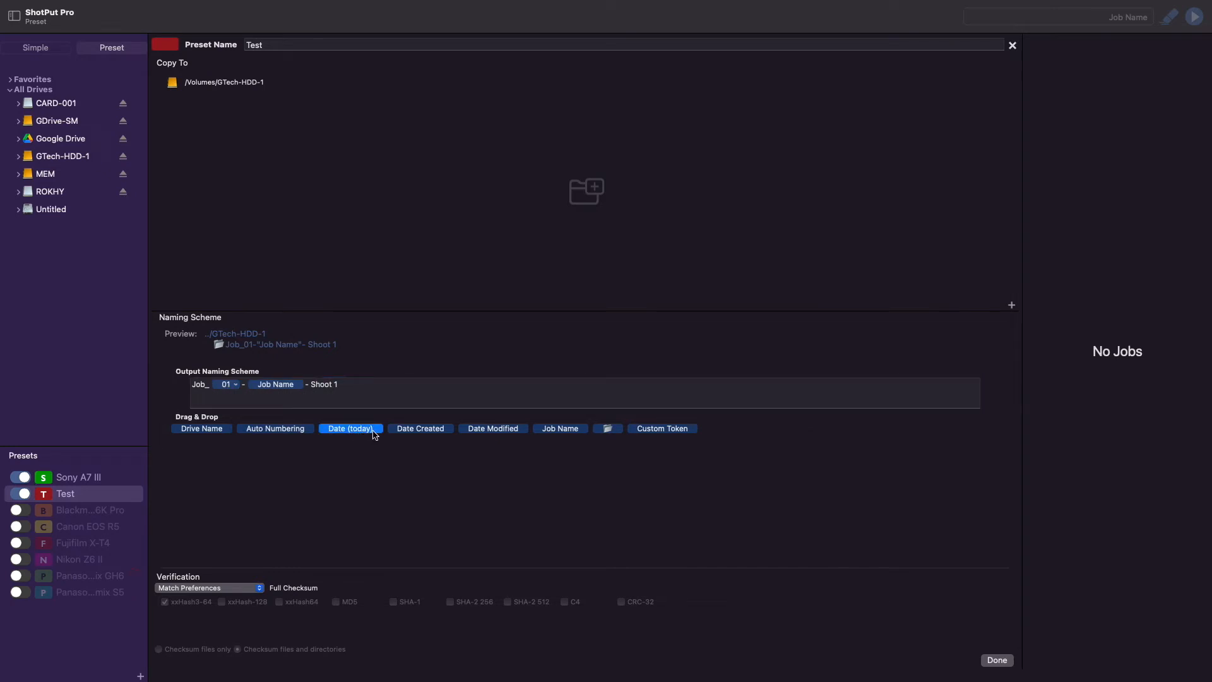
left_click(409, 433)
left_click(478, 432)
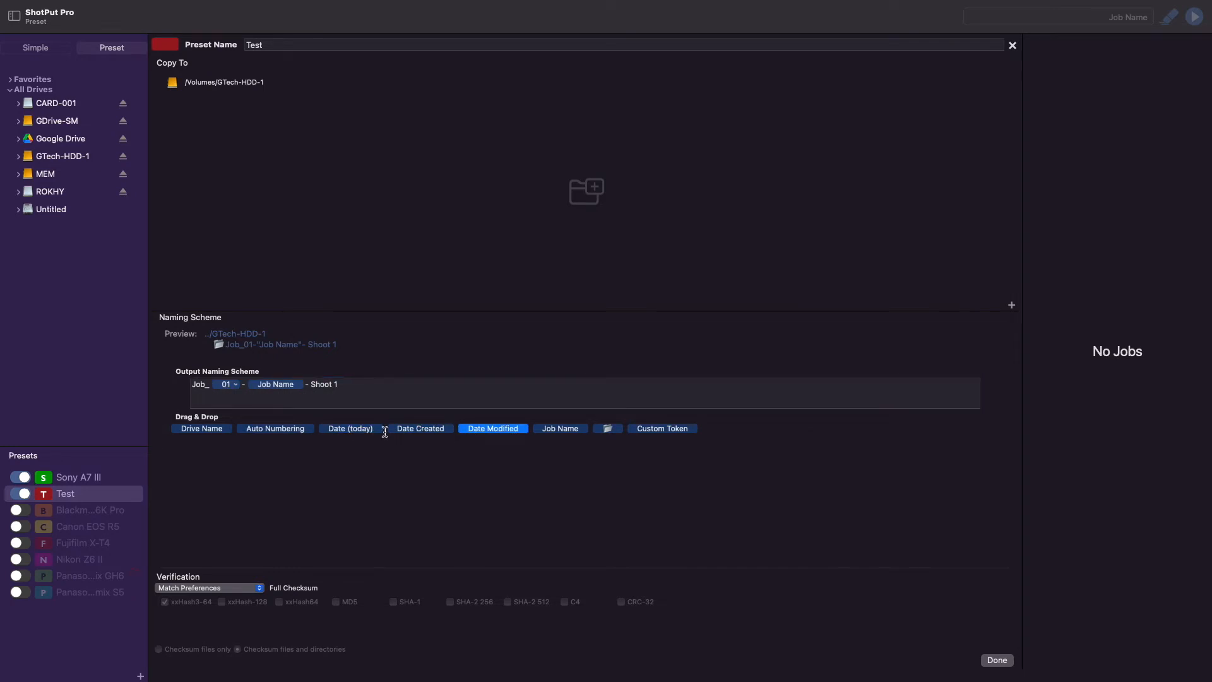
Append the Date (today) token to the output naming scheme after "Shoot 1".
left_click_drag(355, 432, 379, 388)
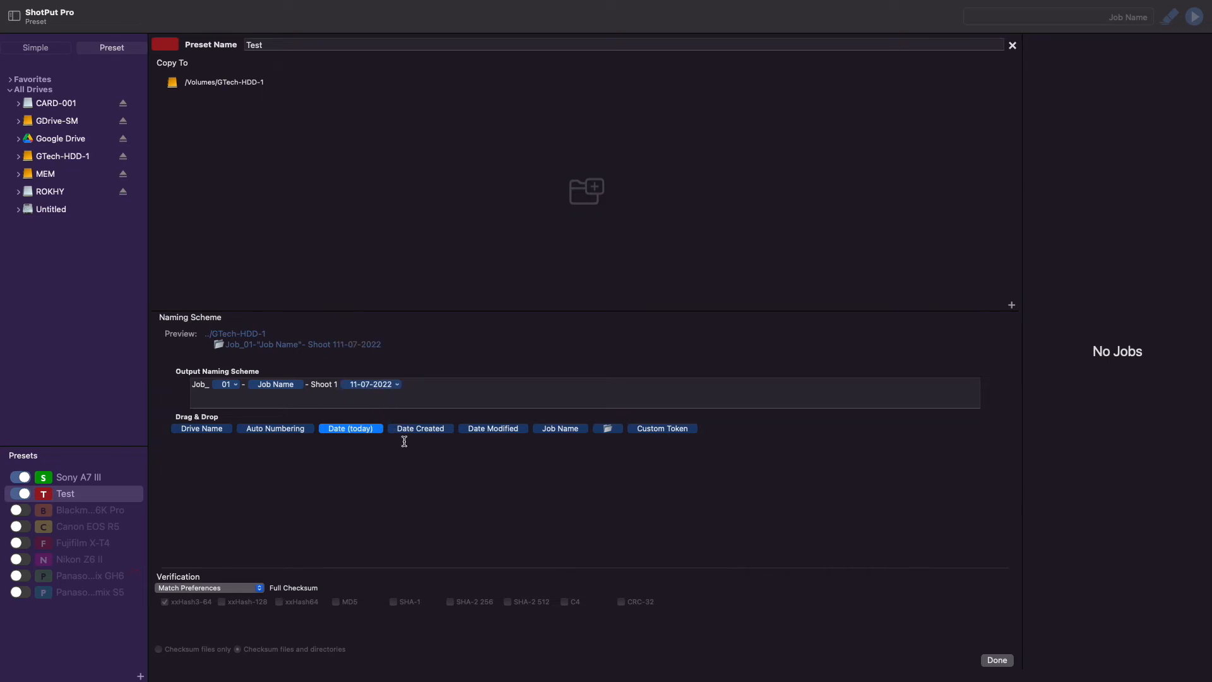
left_click(428, 434)
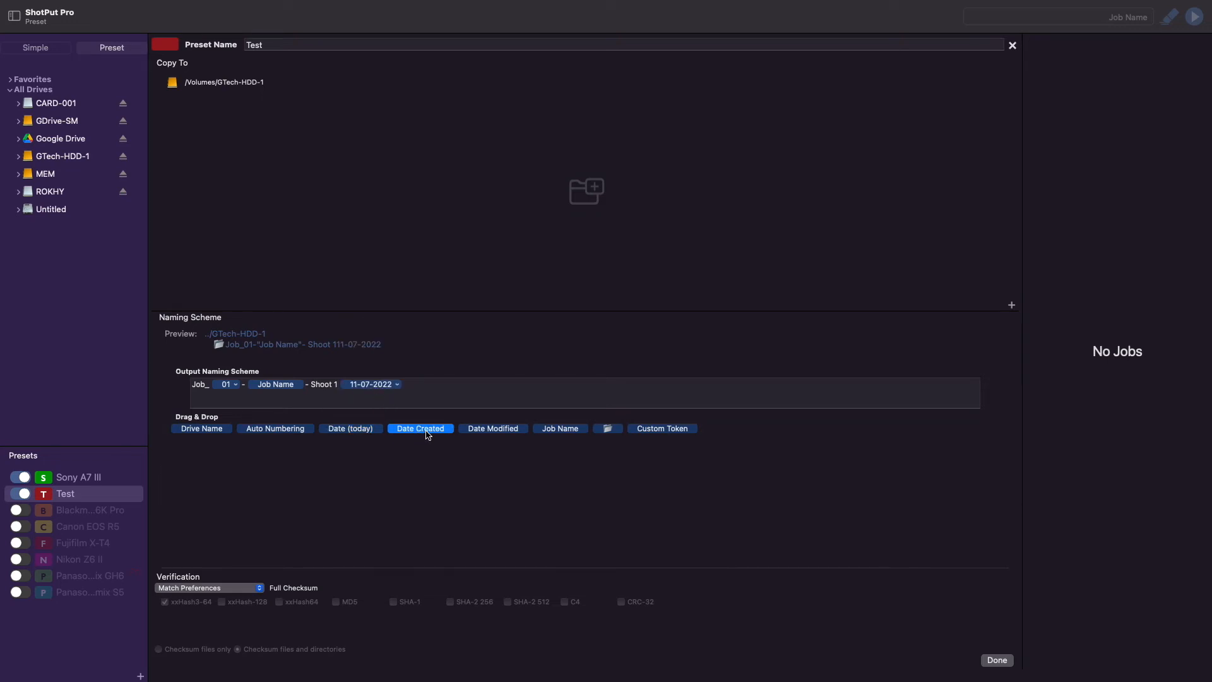
left_click(494, 432)
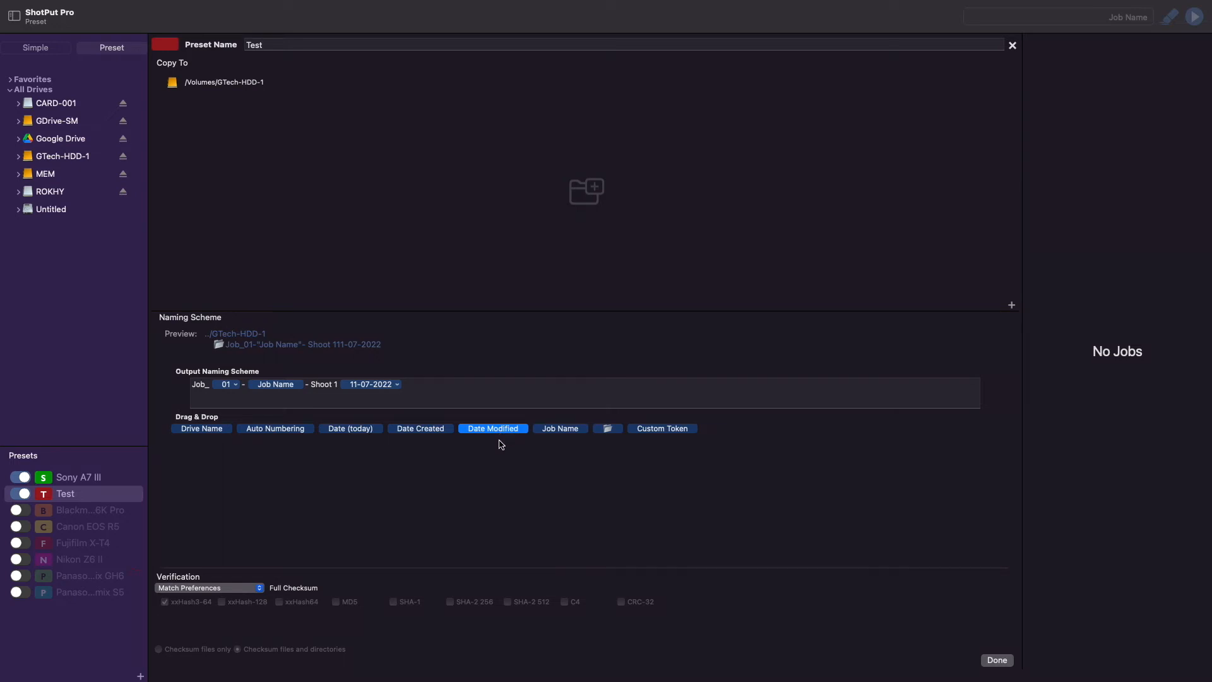
Change the date token in the naming scheme to the simple american common format.
left_click(398, 385)
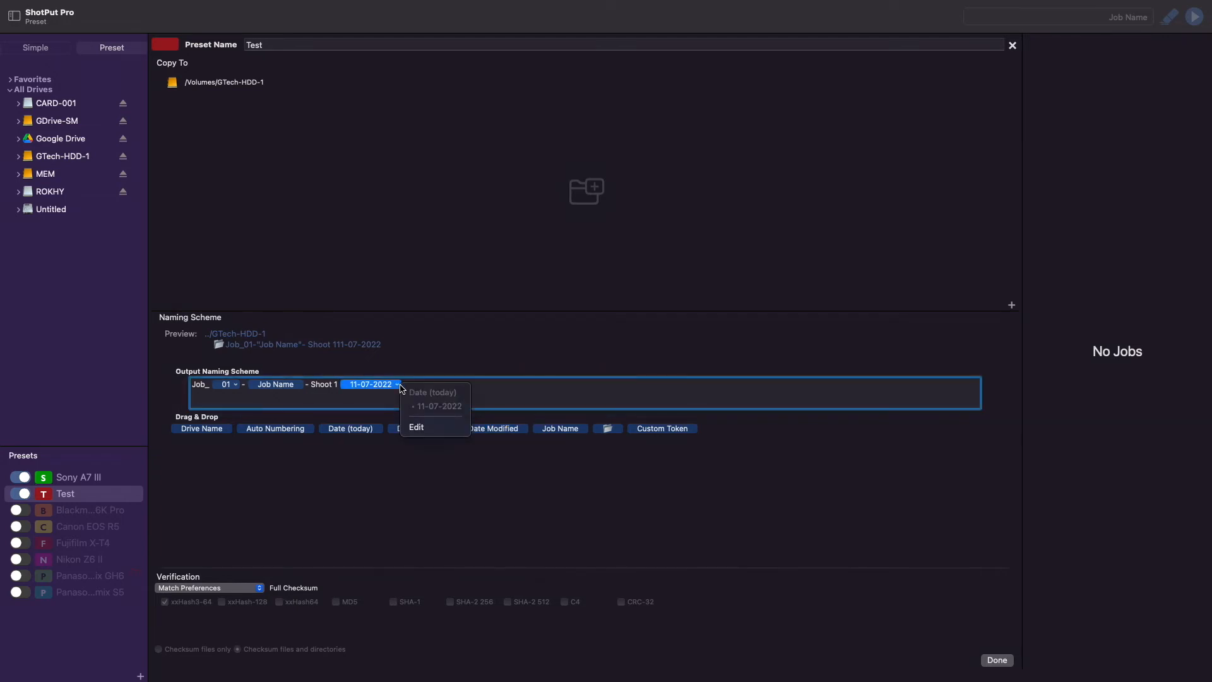
left_click(431, 433)
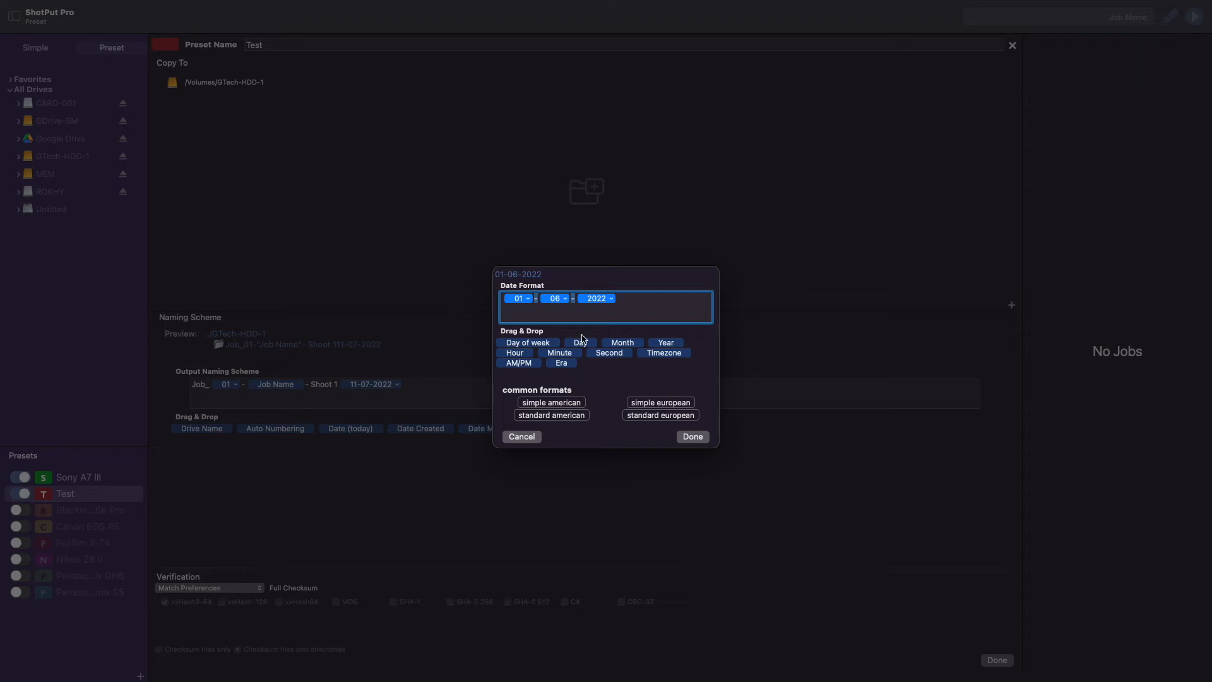
left_click(629, 305)
mouse_move(571, 355)
left_mouse_down()
mouse_move(626, 322)
mouse_move(597, 351)
mouse_move(569, 354)
left_mouse_up()
left_click(569, 402)
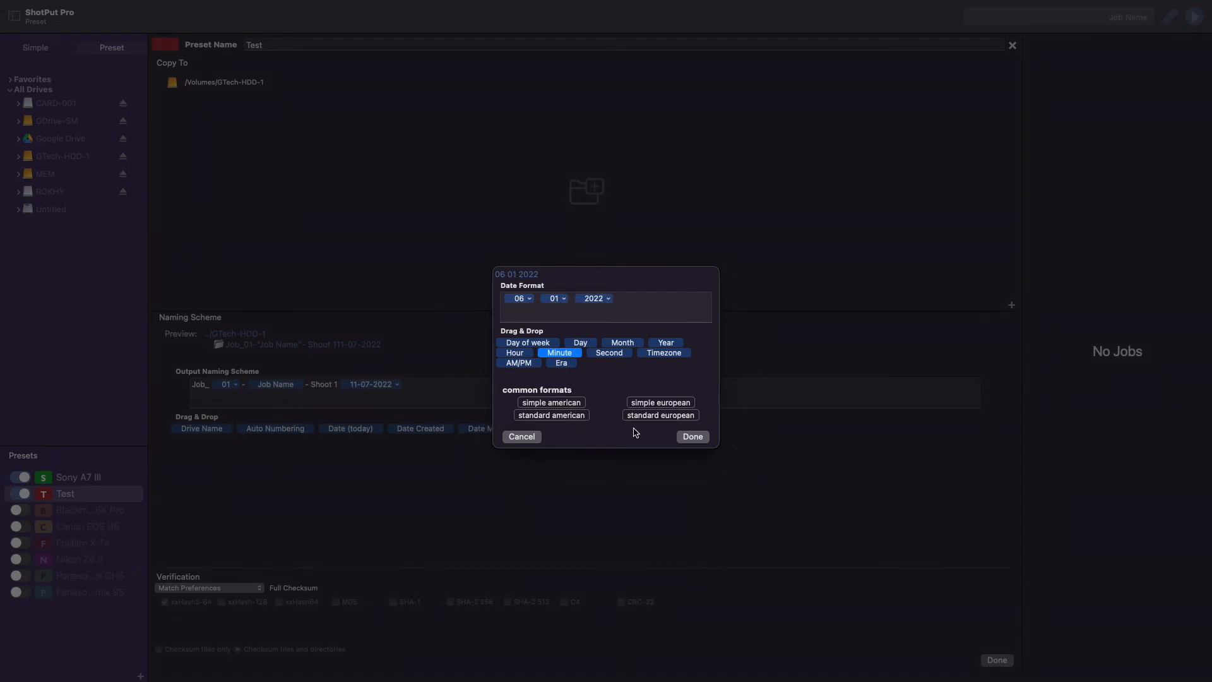
left_click(693, 437)
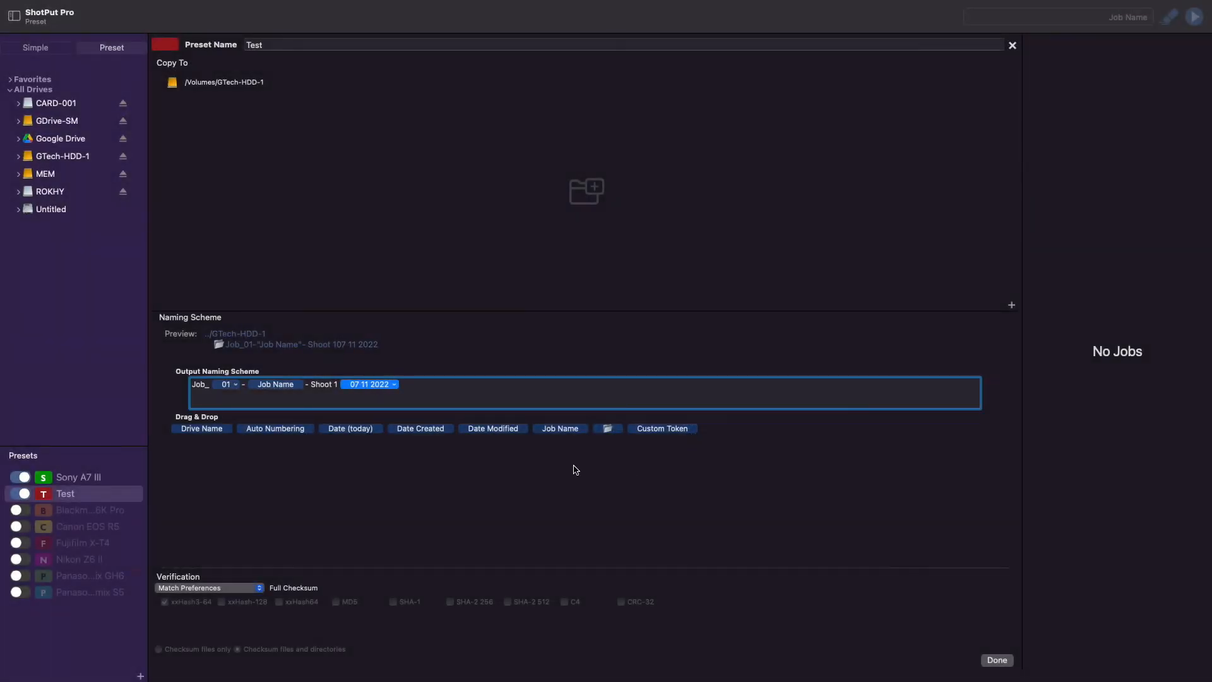
left_click(410, 389)
left_click(236, 385)
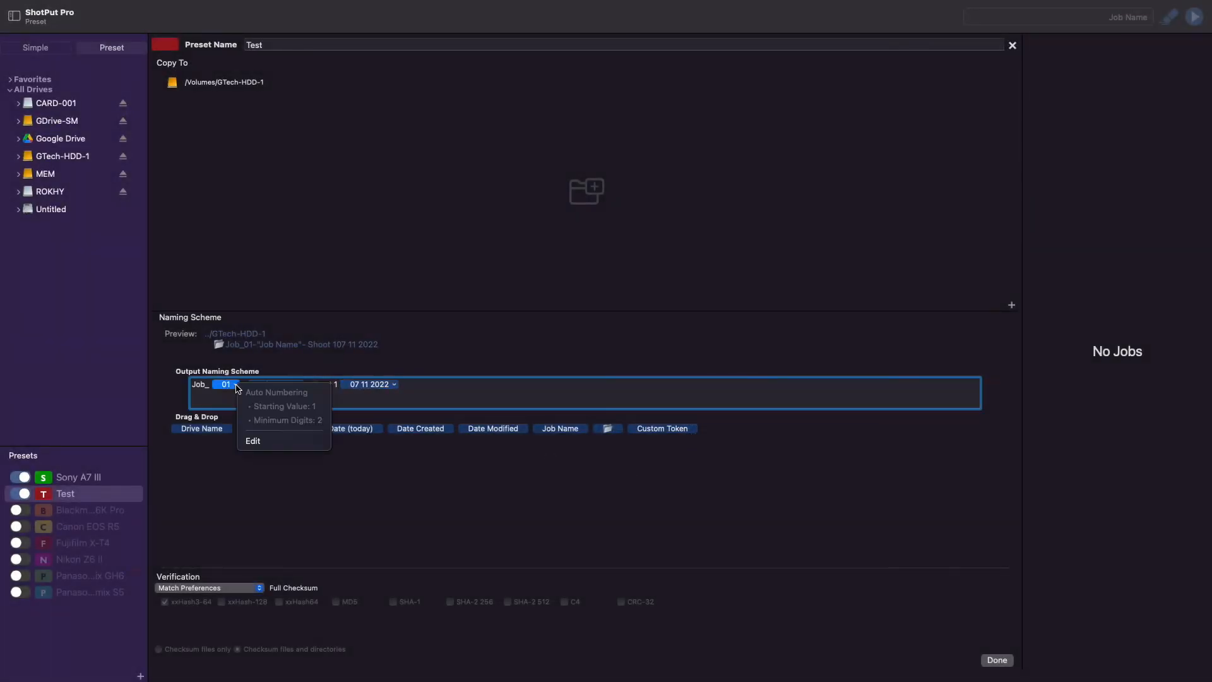
left_click(420, 386)
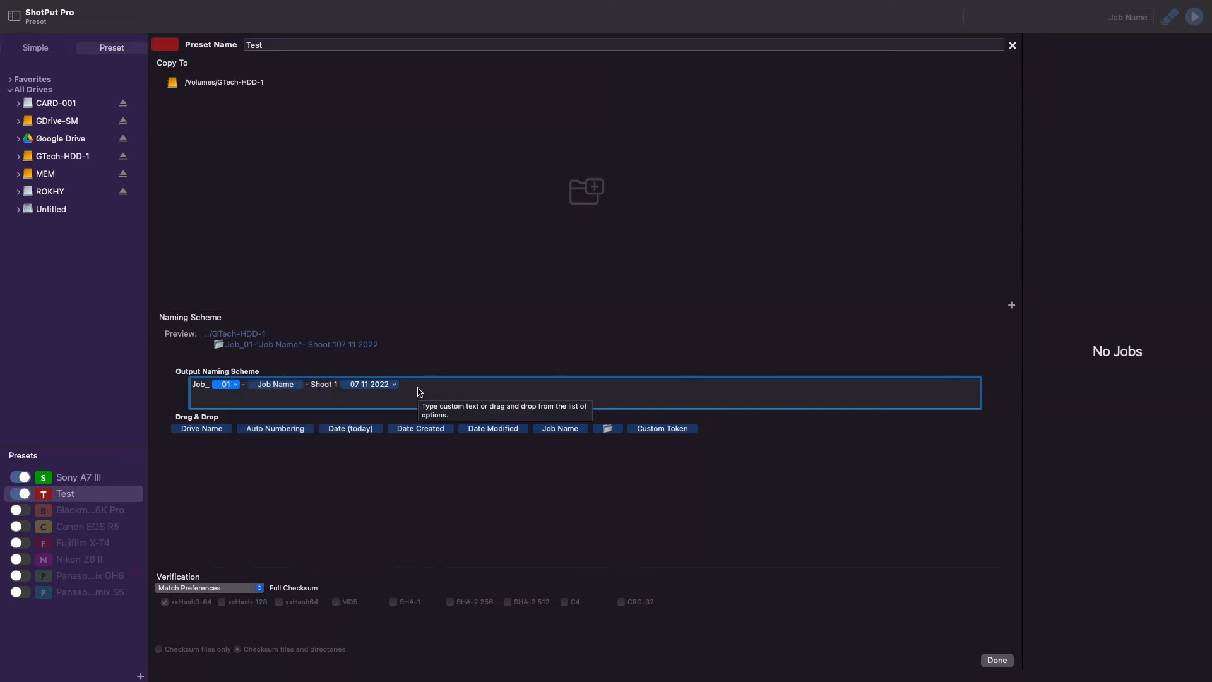
left_click(560, 433)
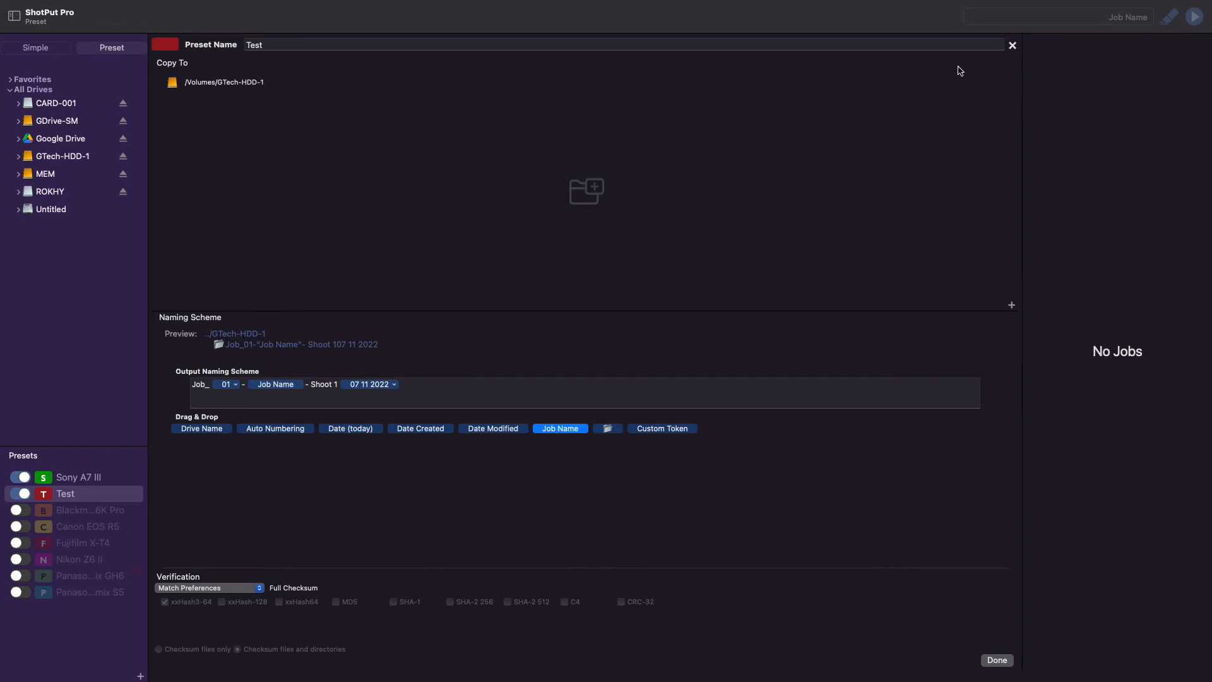
left_click(1006, 20)
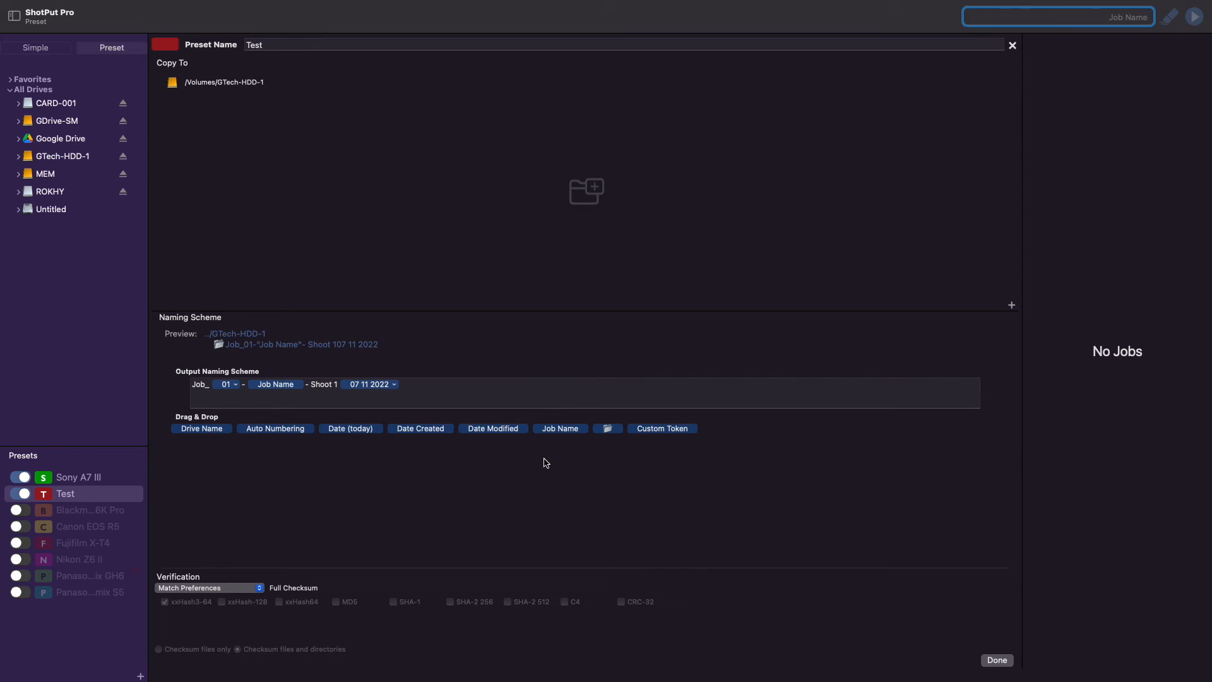
Append a folder token and a custom token to the output naming scheme after the date.
left_click_drag(608, 429, 441, 398)
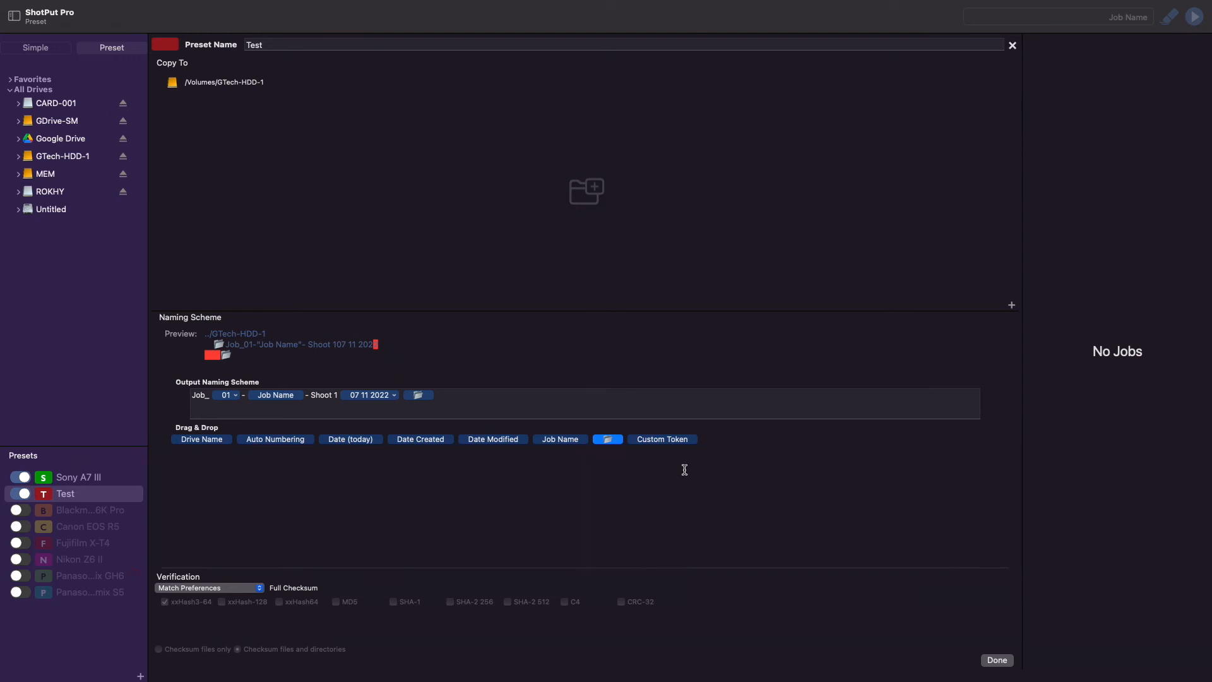
left_click(672, 441)
left_click_drag(657, 448, 485, 402)
Label the custom token Production and give it the value Blue Harvest.
left_click(503, 395)
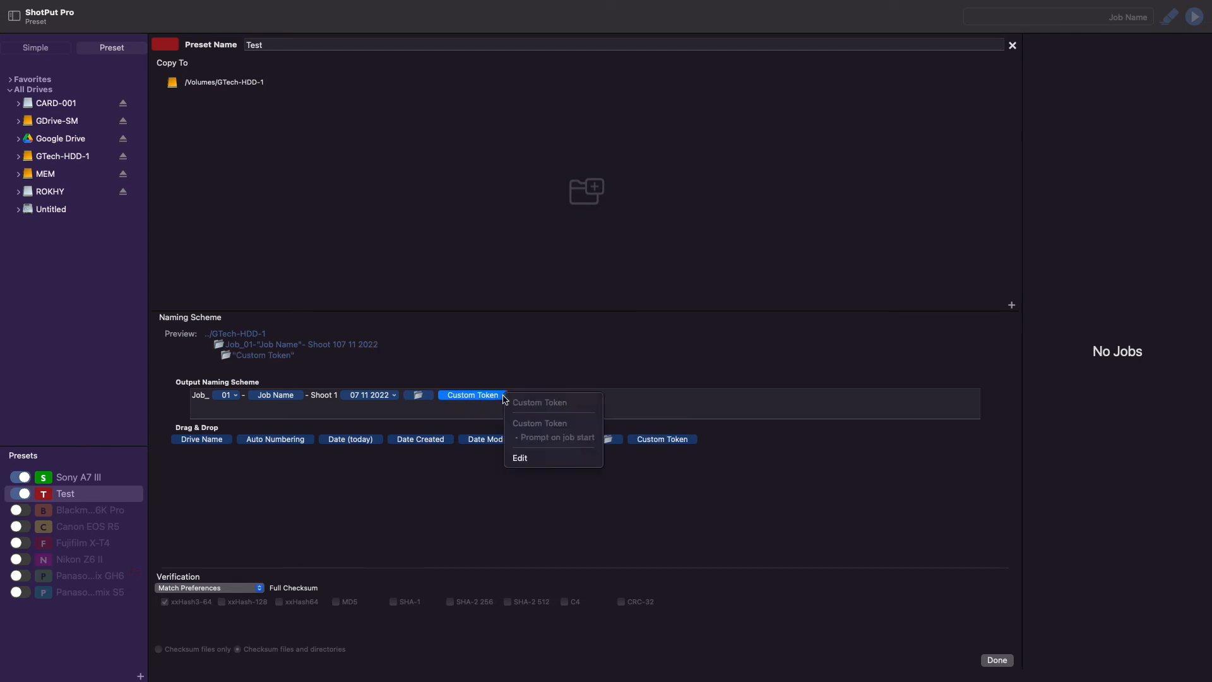
left_click(528, 461)
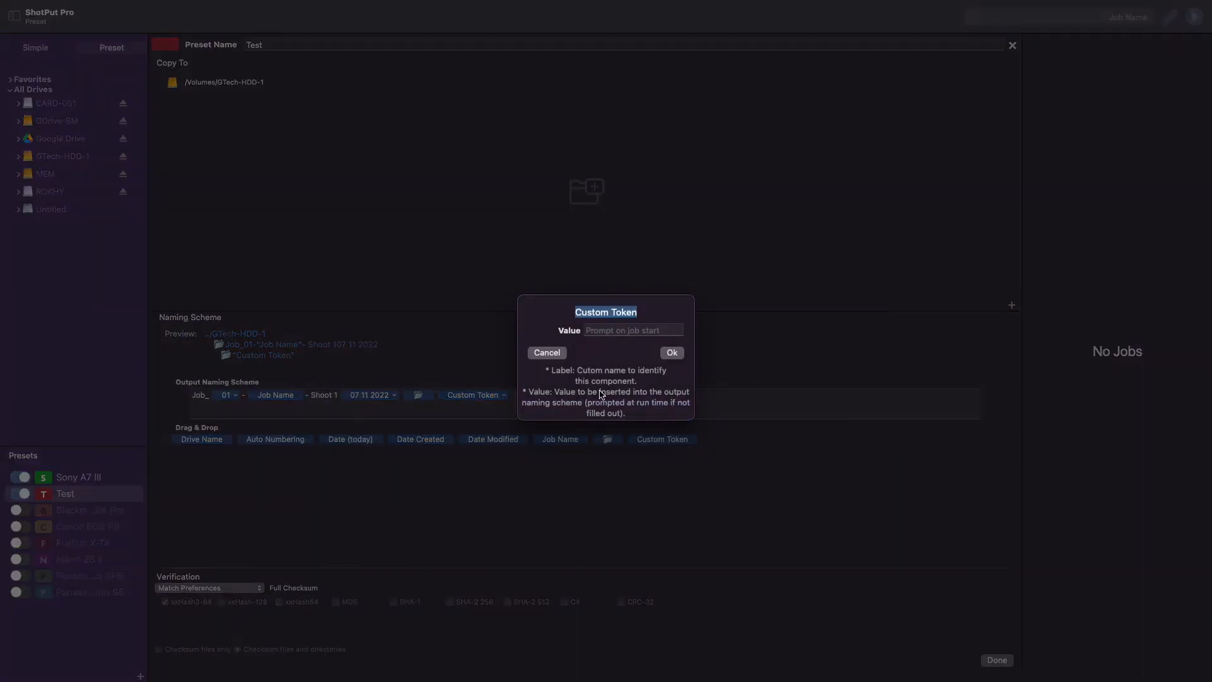
type("Pr")
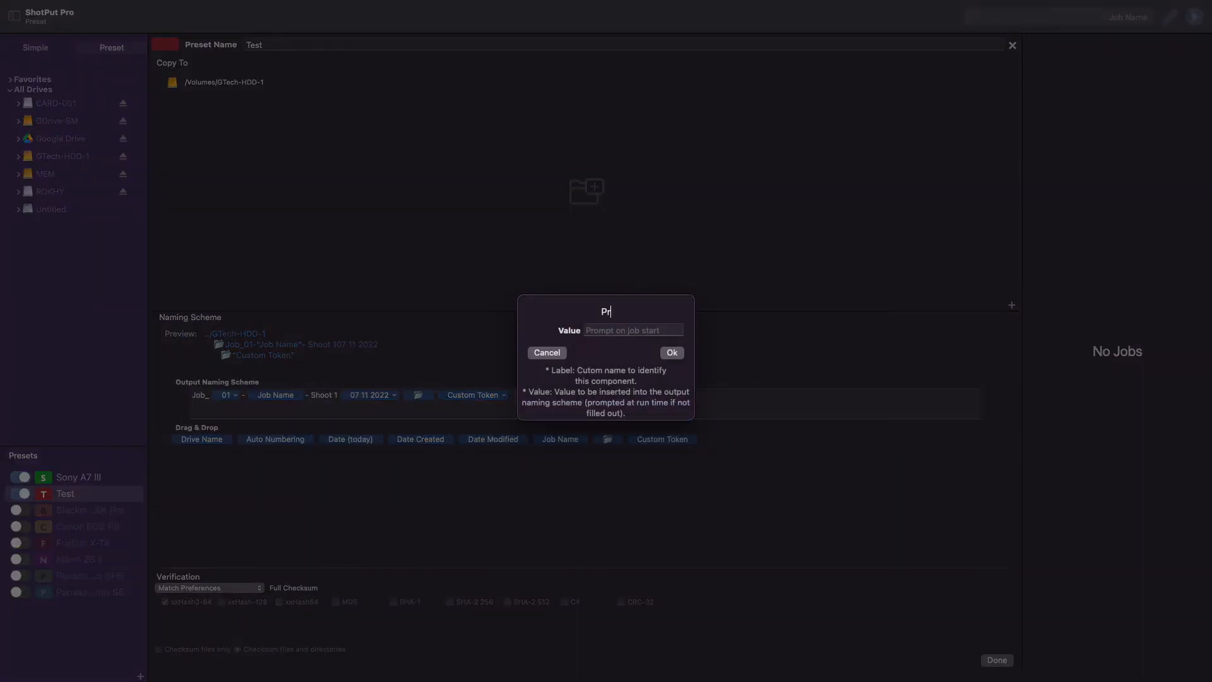
type("oduction")
key("Tab")
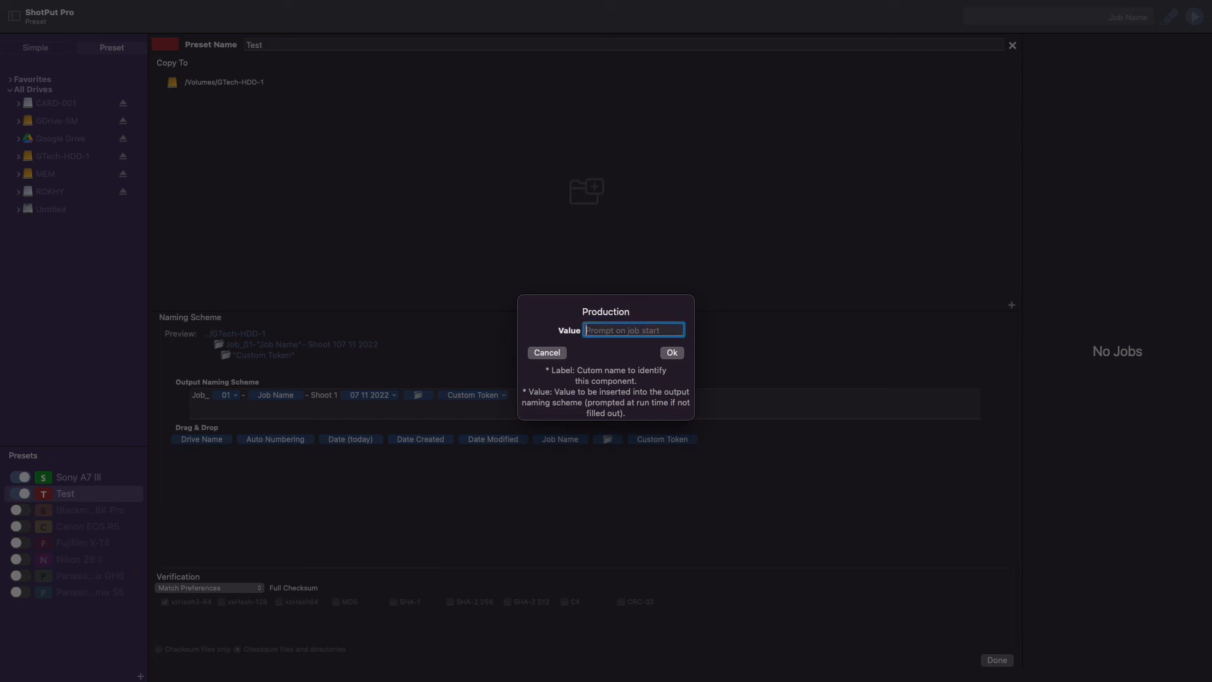
type("Blue Harvest")
left_click(671, 353)
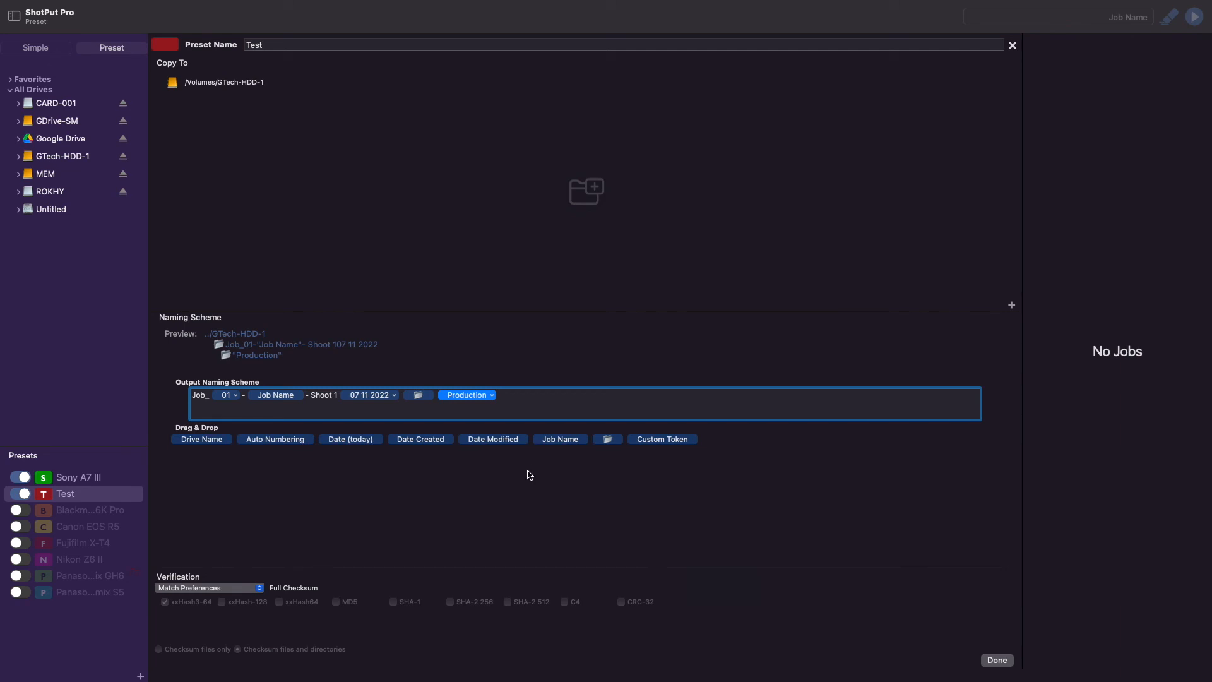
Append another folder token and a second custom token after the Production token.
left_click_drag(608, 440, 526, 402)
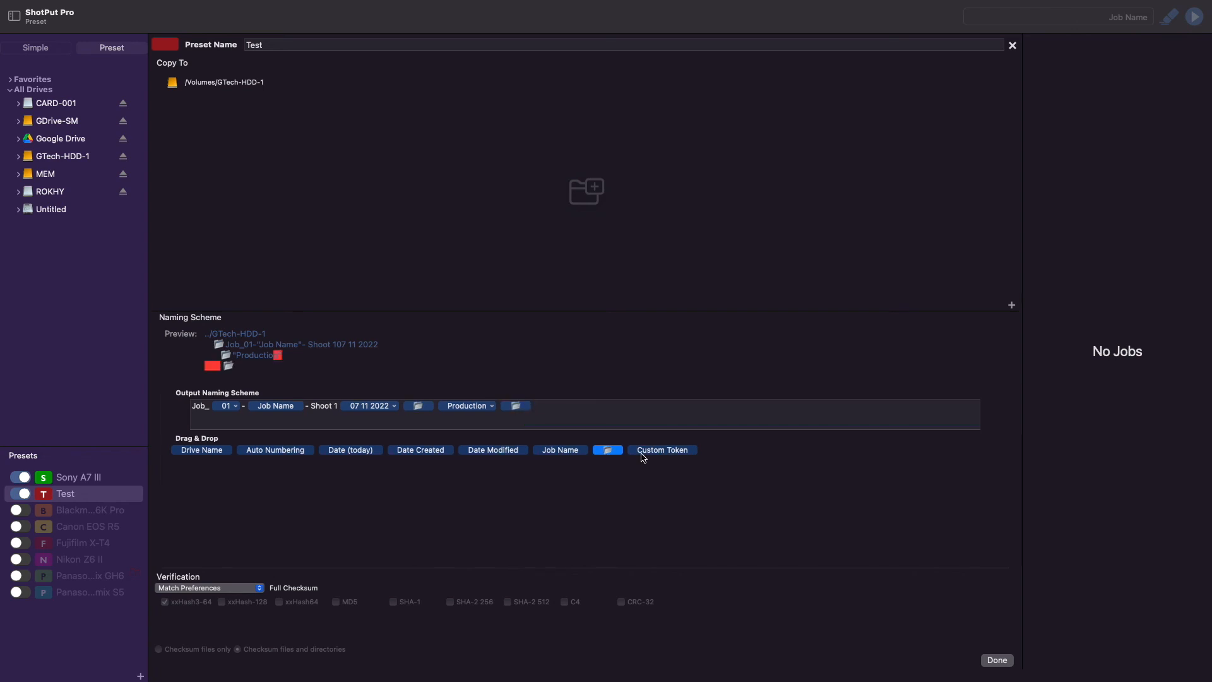
left_click_drag(645, 456, 559, 413)
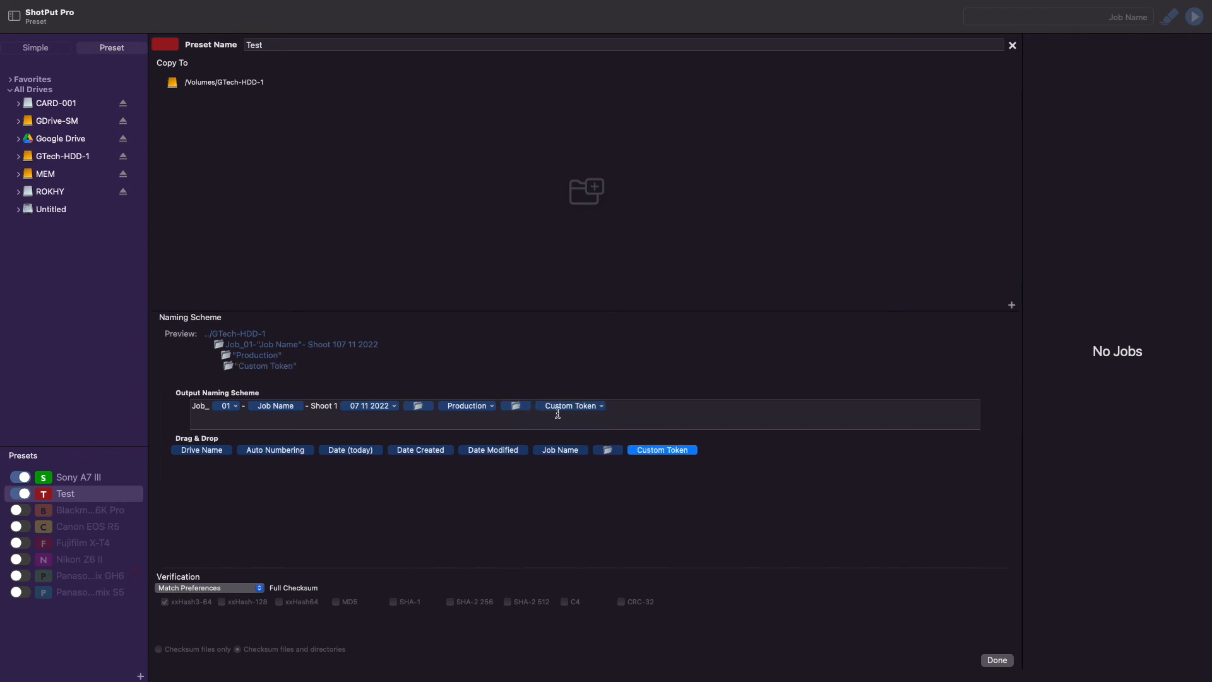
Turn the second custom token into the saved Production token and add 2 to its Blue Harvest value.
left_click(601, 408)
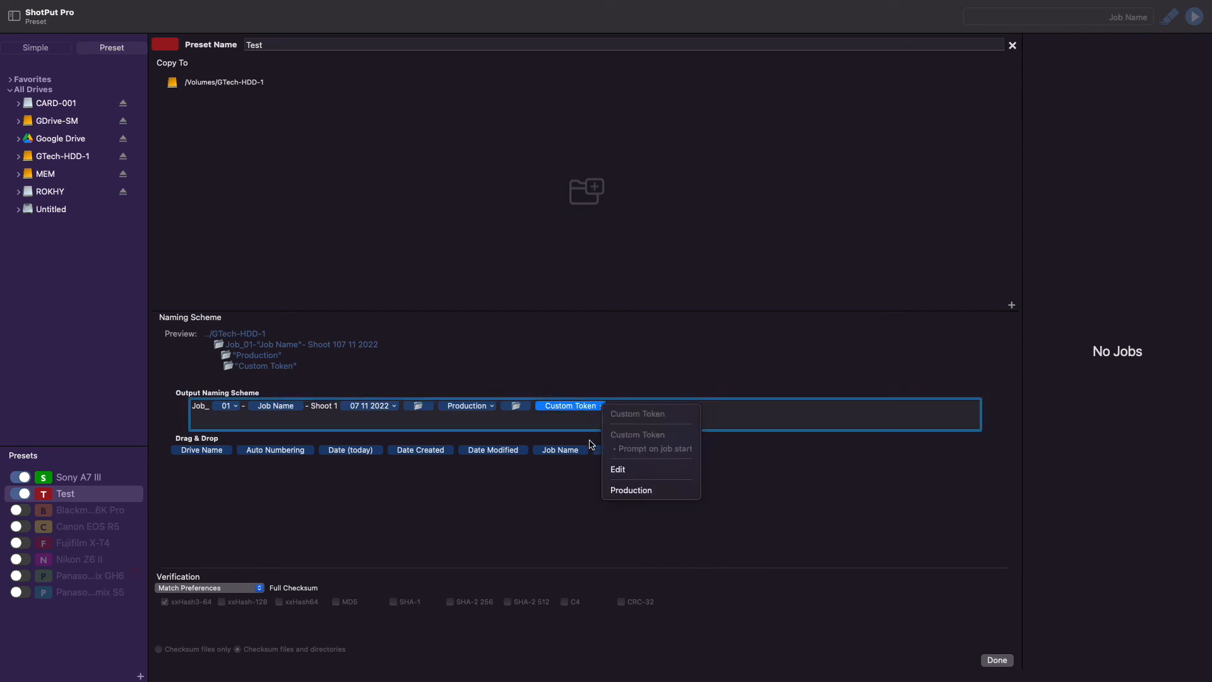
left_click(632, 491)
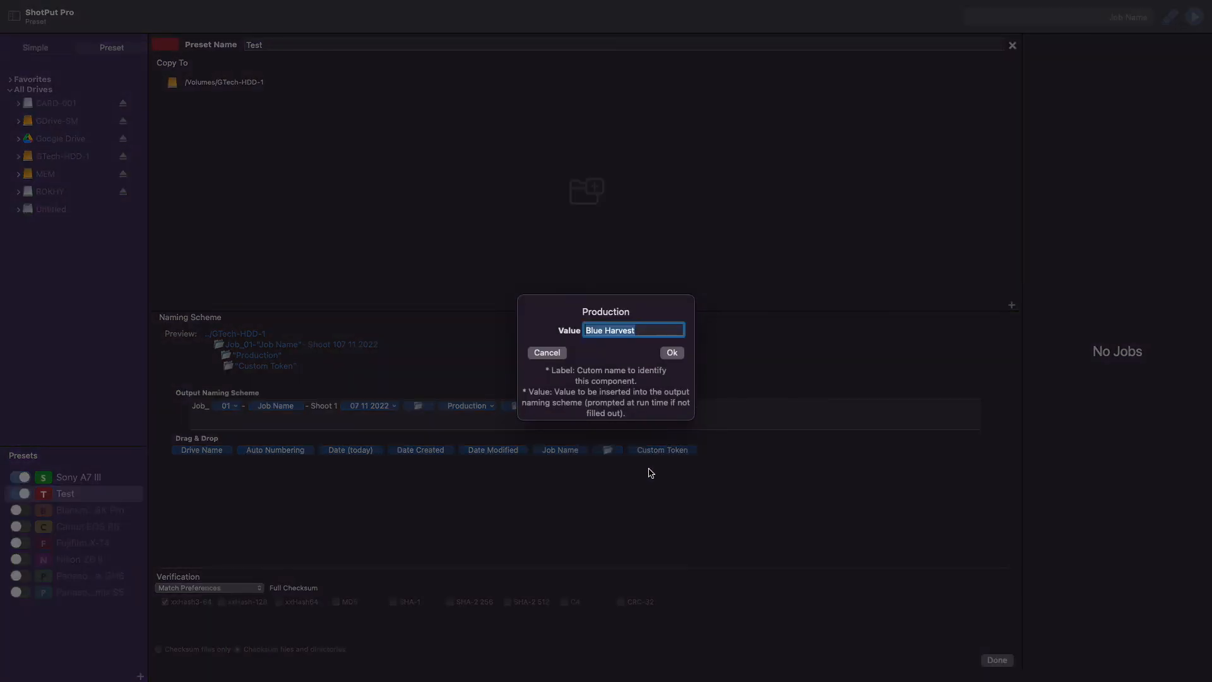
left_click(650, 330)
type("2")
left_click(673, 354)
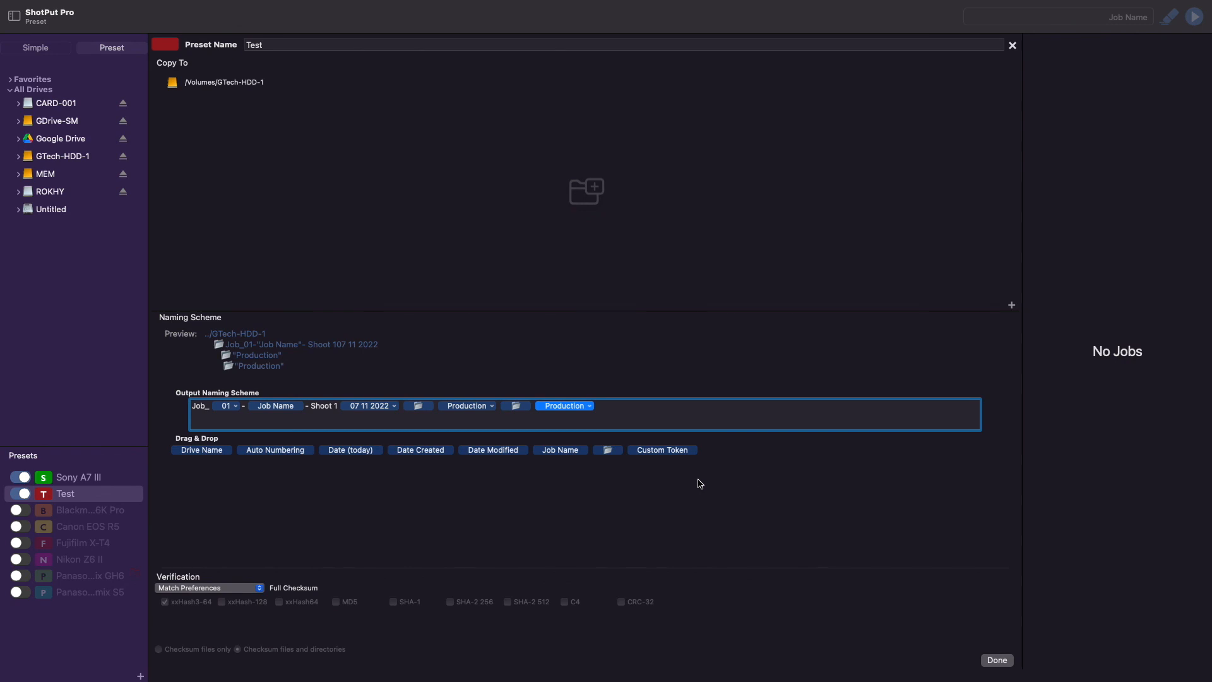
Try a Date Created token at the end of the naming scheme, and remove it along with the second Production token.
left_click_drag(414, 452, 625, 410)
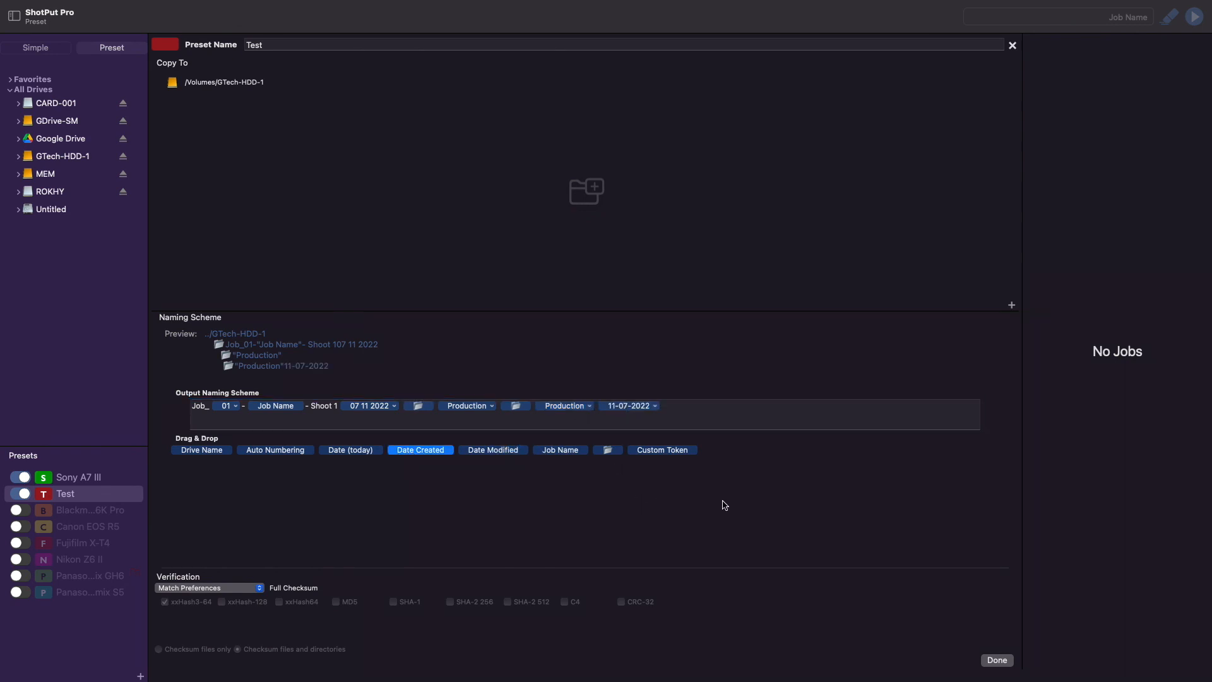
left_click(683, 413)
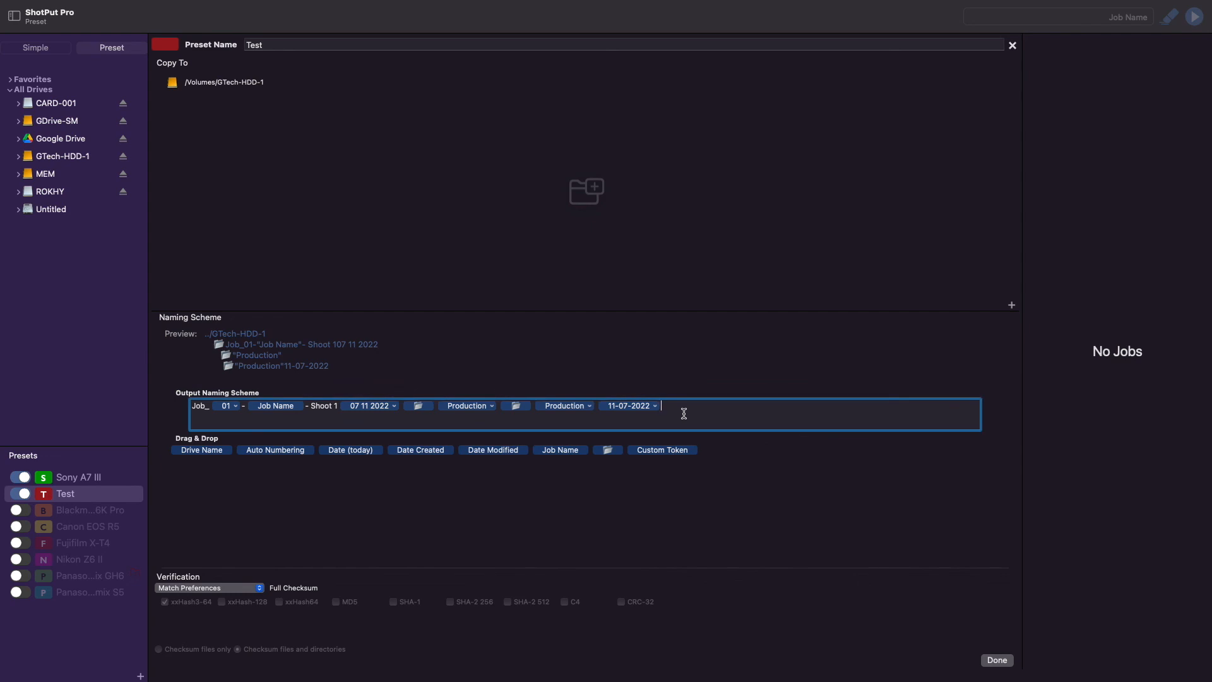
key("BackSpace")
key("BackSpace")
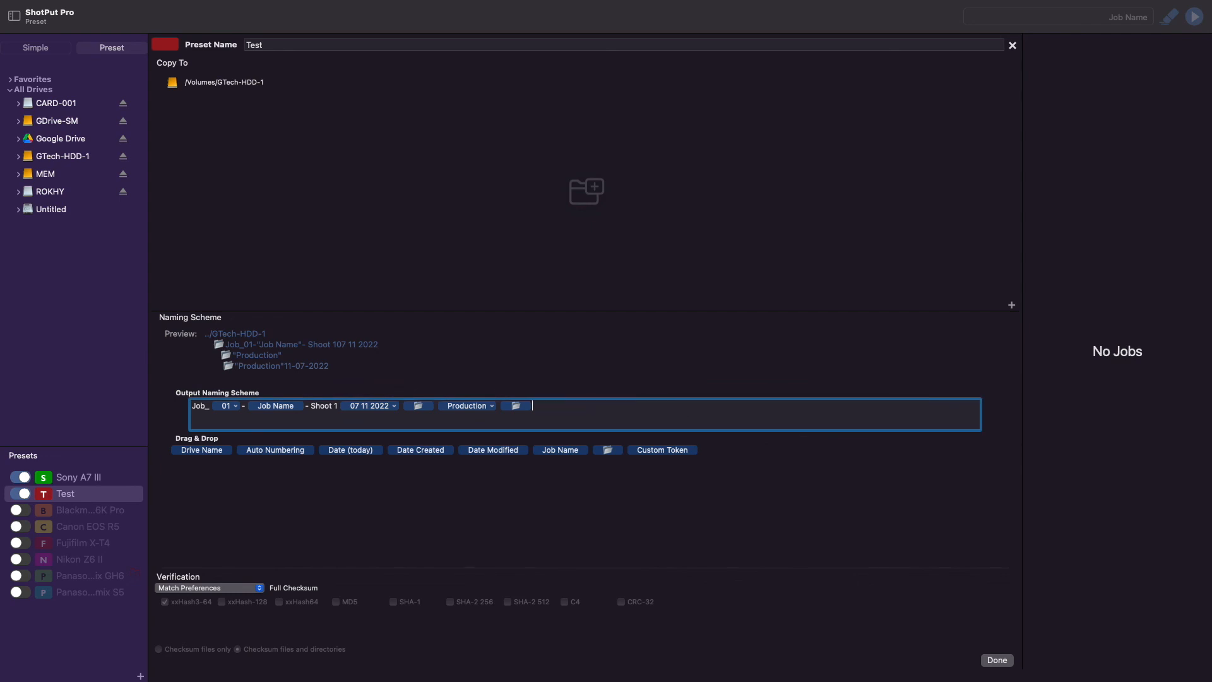
Select the entire output naming scheme and finish editing the Test preset.
key("super+a")
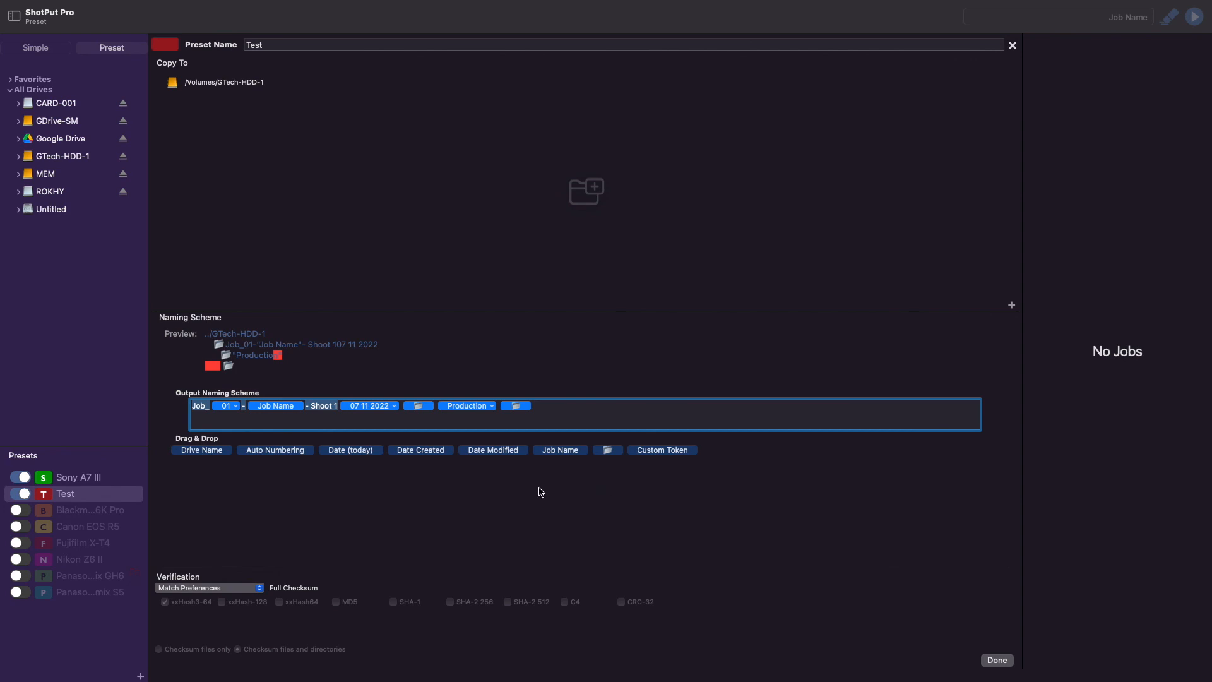
left_click(995, 660)
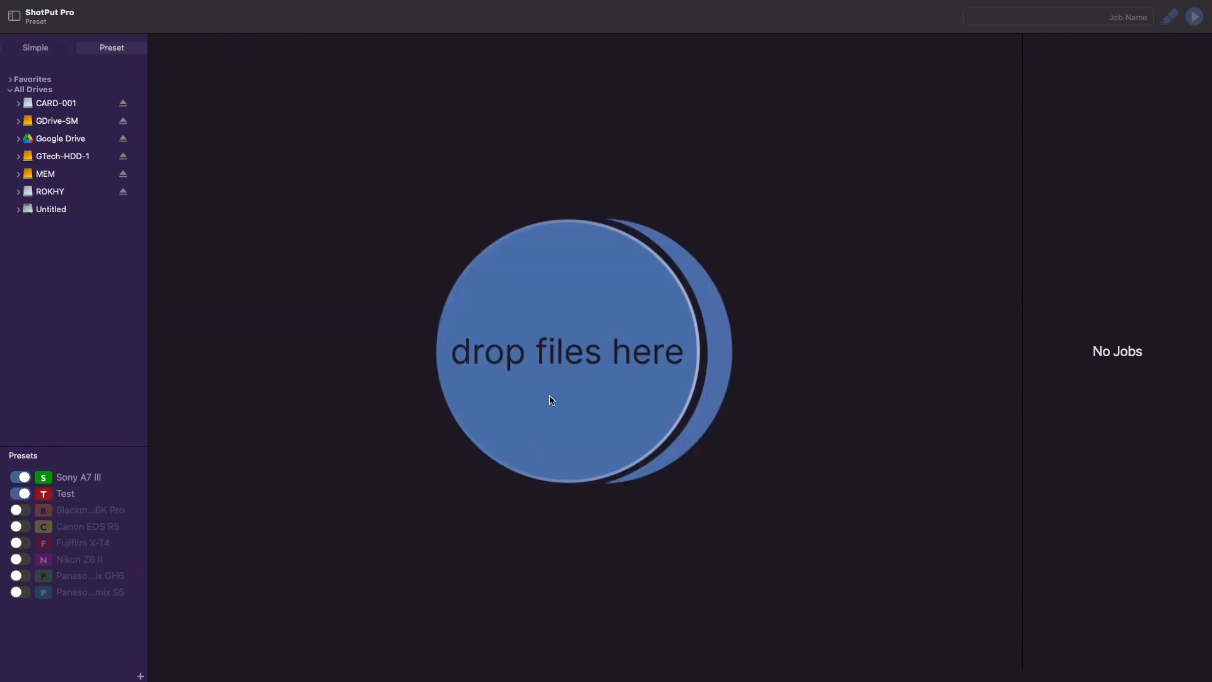